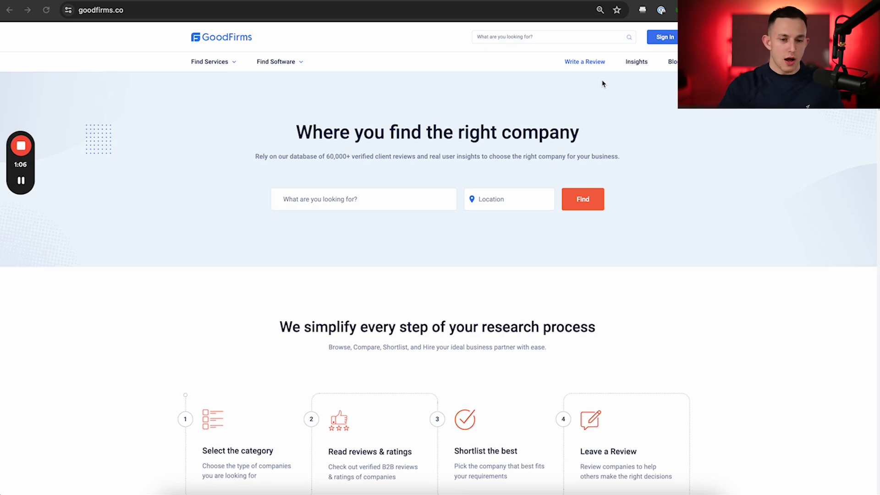
- Bring the browser showing the GoodFirms homepage into focus
{"action": "left_click", "coordinate": [533, 111]}
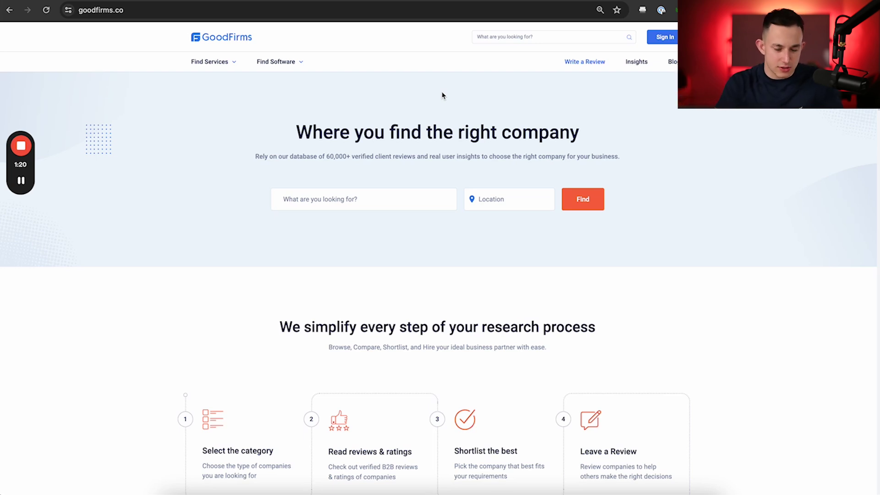
- Go to Browse all categories from the Find Services menu
{"action": "left_click", "coordinate": [214, 67]}
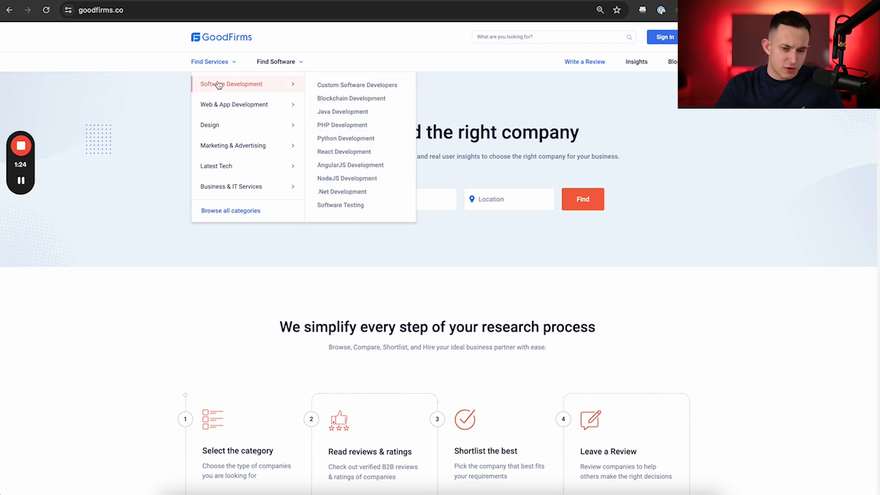
{"action": "mouse_move", "coordinate": [234, 106]}
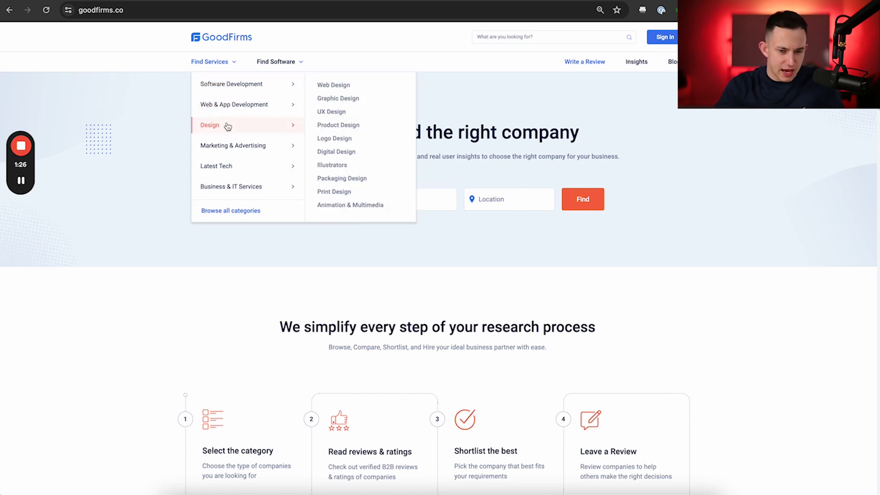
{"action": "mouse_move", "coordinate": [217, 164]}
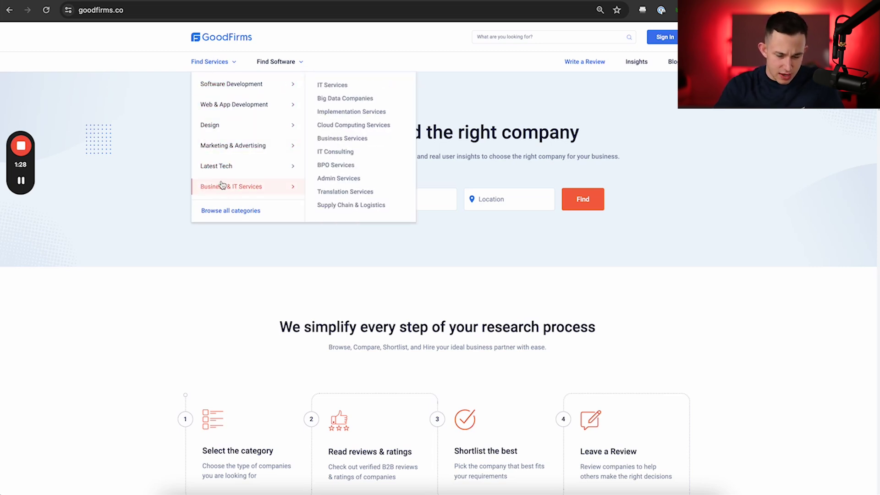
{"action": "left_click", "coordinate": [226, 212]}
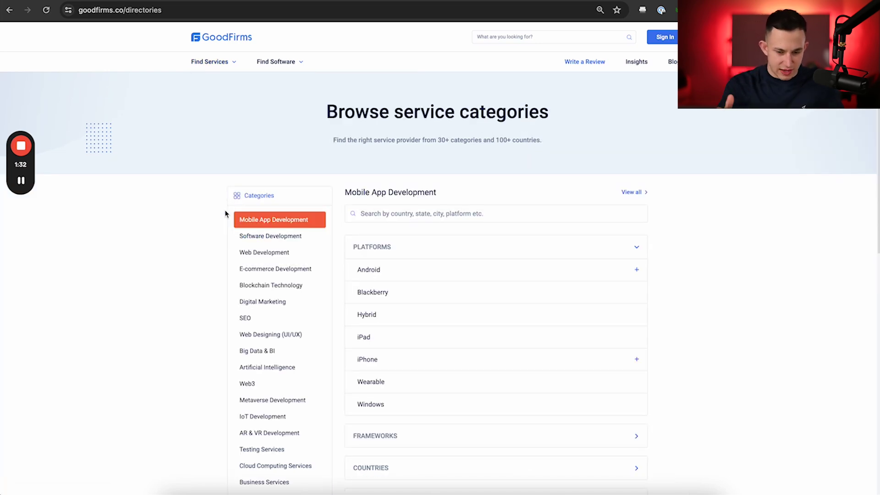
- Scroll through the service-category directory to find the SEO category
{"action": "scroll", "coordinate": [367, 206], "scroll_direction": "down", "scroll_amount": 3}
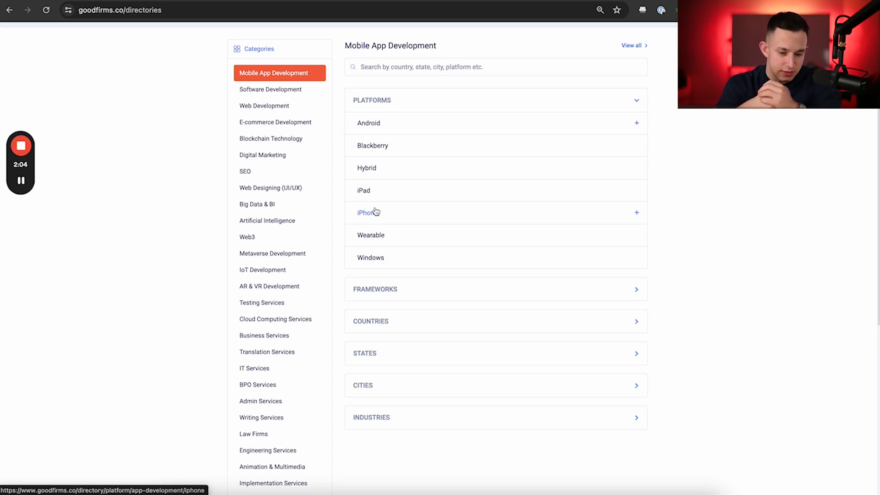
{"action": "scroll", "coordinate": [242, 381], "scroll_direction": "down", "scroll_amount": 2}
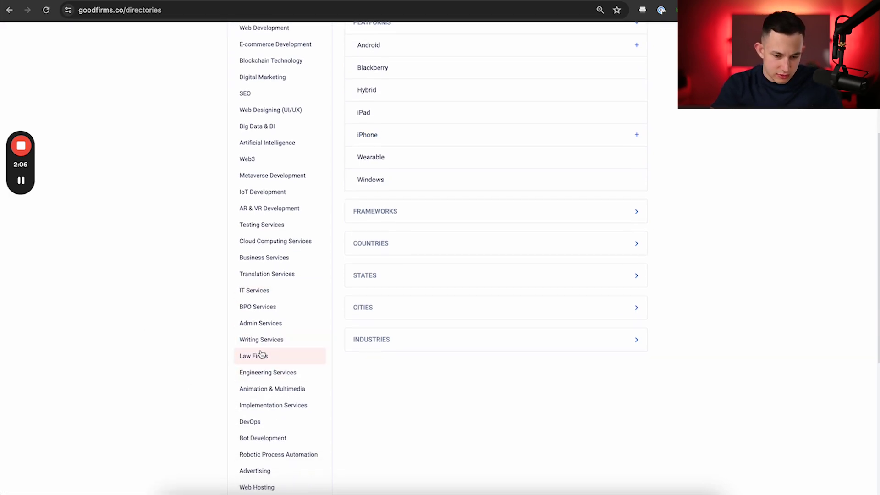
{"action": "scroll", "coordinate": [259, 354], "scroll_direction": "down", "scroll_amount": 1}
{"action": "scroll", "coordinate": [264, 342], "scroll_direction": "down", "scroll_amount": 1}
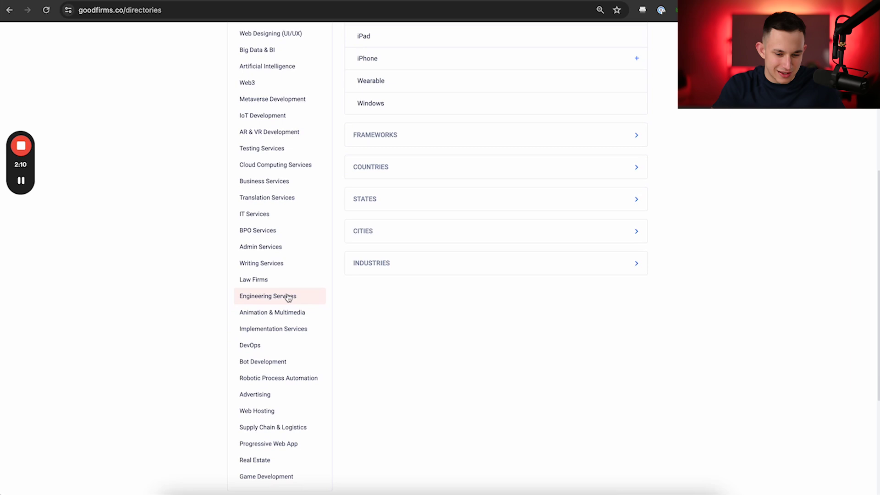
{"action": "scroll", "coordinate": [280, 300], "scroll_direction": "down", "scroll_amount": 2}
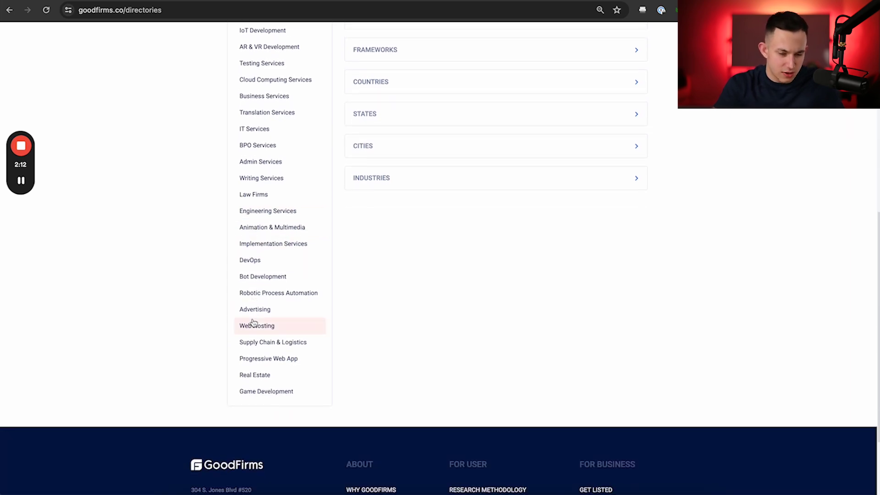
{"action": "scroll", "coordinate": [253, 323], "scroll_direction": "up", "scroll_amount": 8}
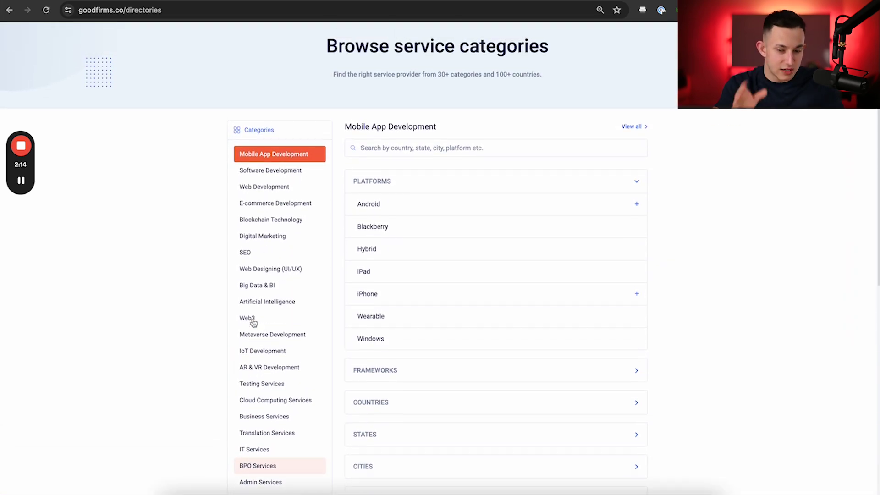
- Open the SEO View all listing and note its 22824 companies
{"action": "left_click", "coordinate": [246, 259]}
{"action": "scroll", "coordinate": [246, 258], "scroll_direction": "up", "scroll_amount": 2}
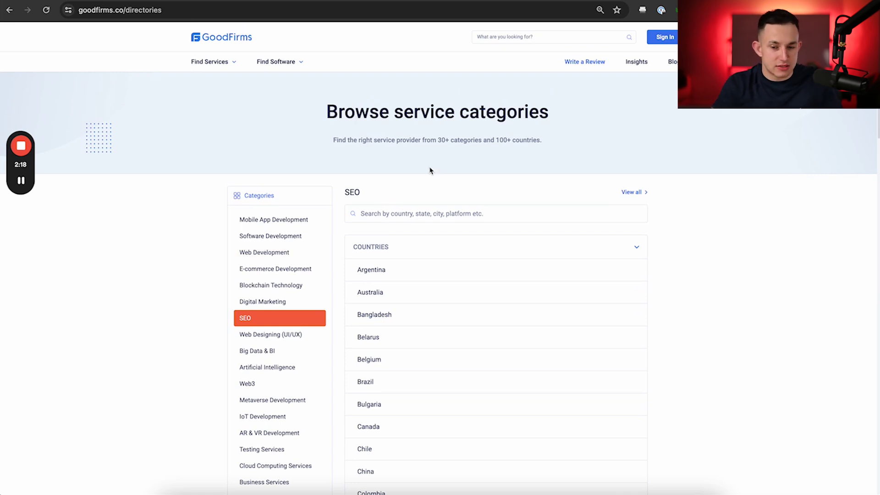
{"action": "left_click", "coordinate": [629, 193]}
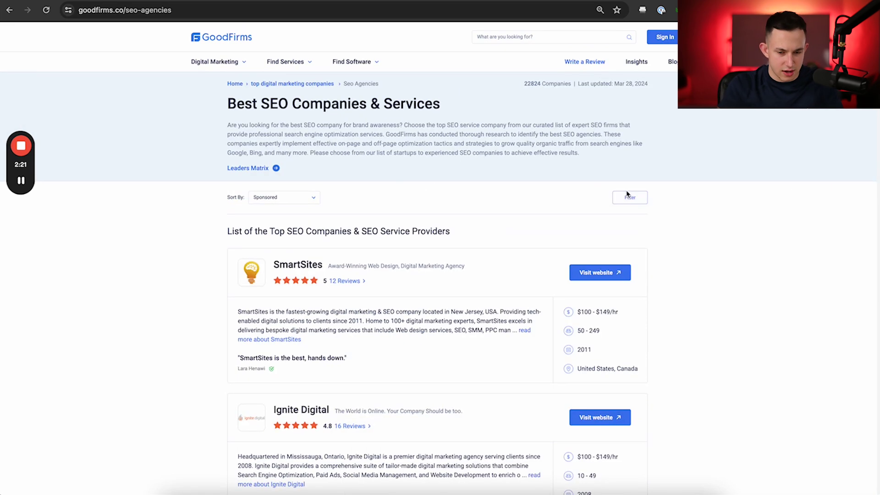
{"action": "double_click", "coordinate": [532, 84]}
{"action": "left_click", "coordinate": [560, 99]}
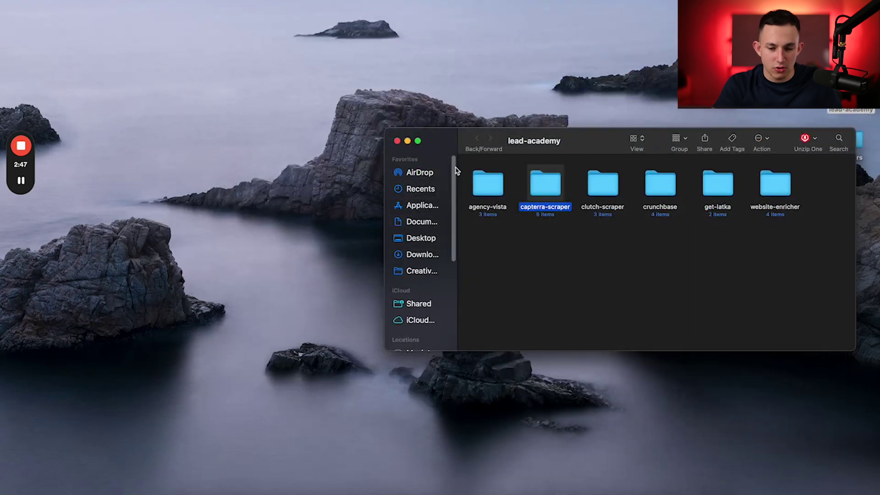
- Rename the capterra-scraper folder in lead-academy to goodfirm-scraper
{"action": "left_click", "coordinate": [526, 251]}
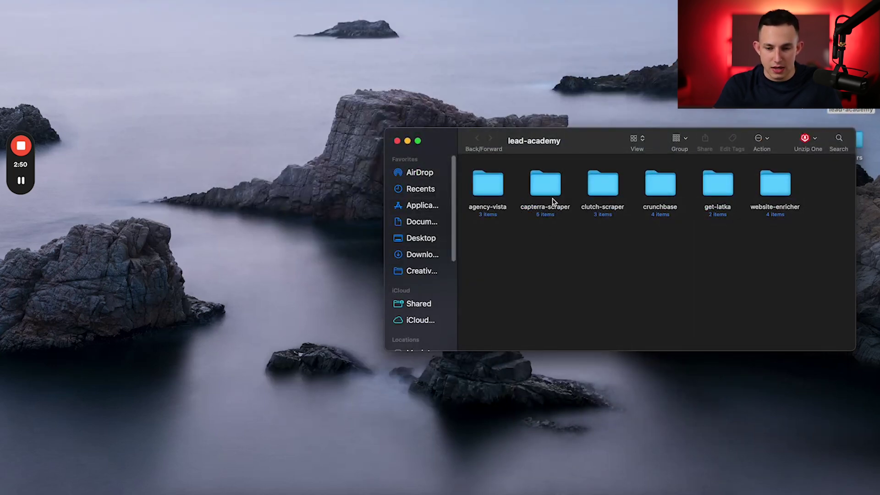
{"action": "left_click", "coordinate": [459, 487]}
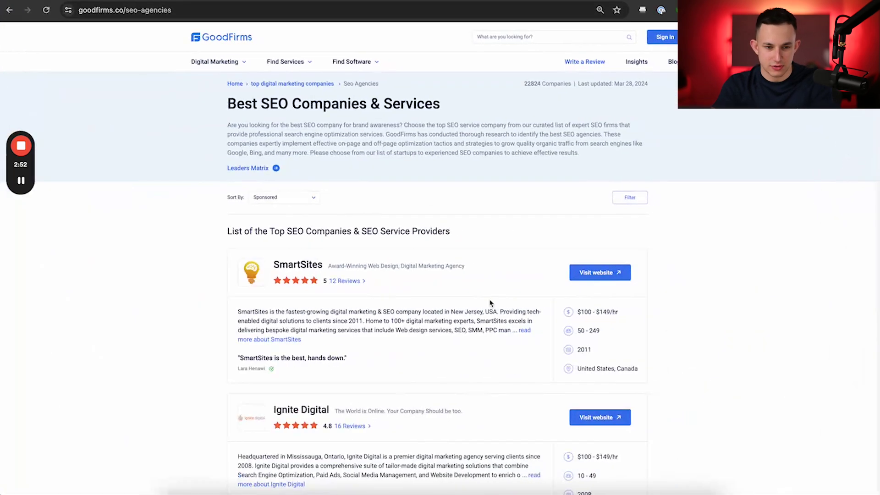
{"action": "key", "text": "super+Tab"}
{"action": "right_click", "coordinate": [545, 191]}
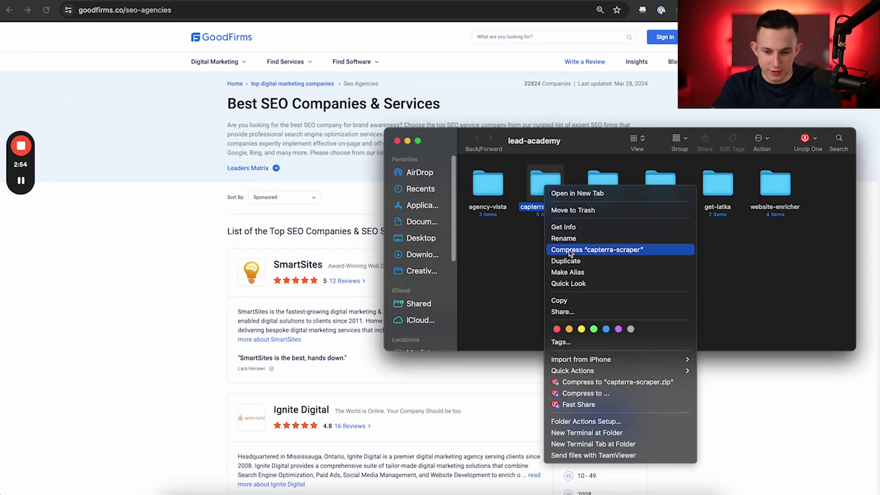
{"action": "left_click", "coordinate": [569, 235]}
{"action": "type", "text": "goodfirm"}
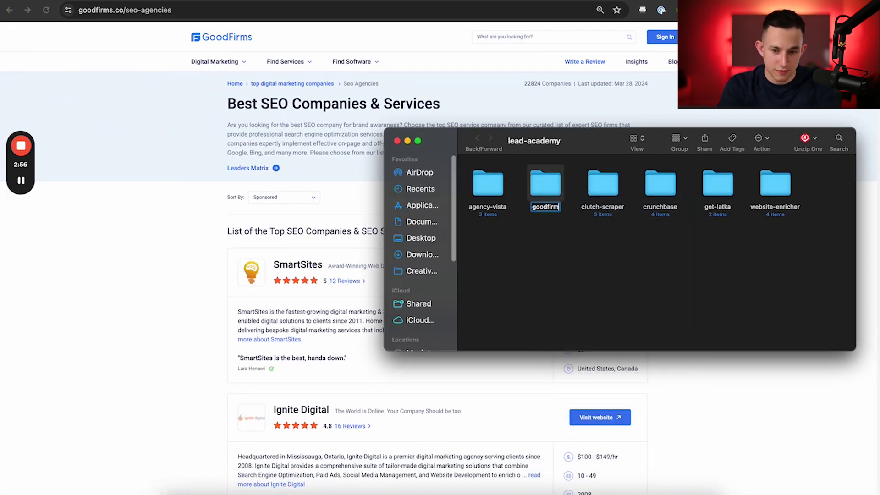
{"action": "type", "text": "-scraper"}
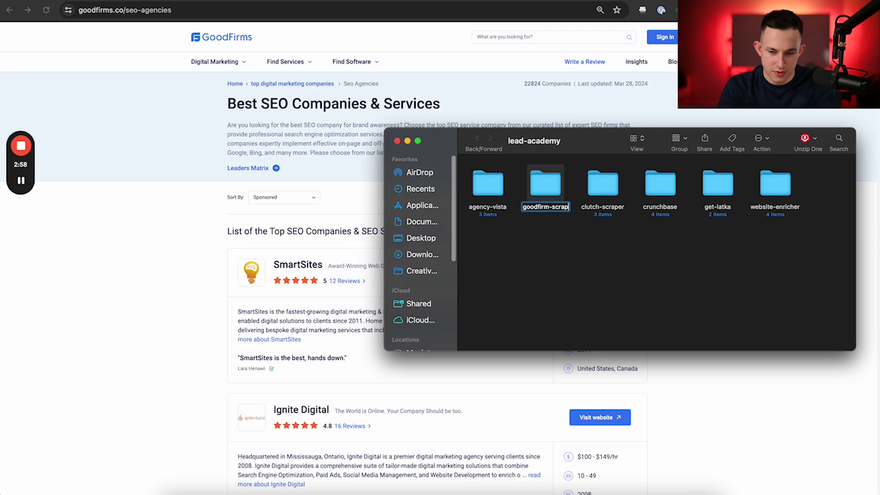
{"action": "key", "text": "Return"}
- Check goodfirm-scraper's contents, then return to lead-academy
{"action": "left_click", "coordinate": [600, 281]}
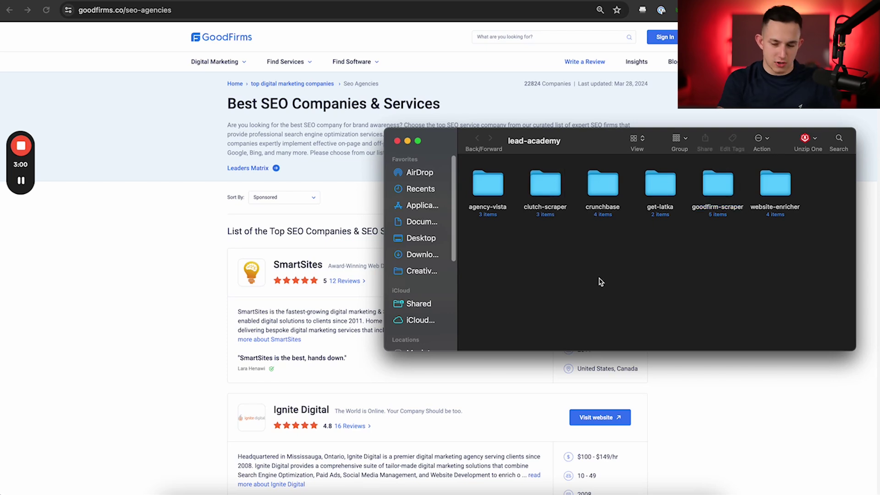
{"action": "double_click", "coordinate": [707, 192]}
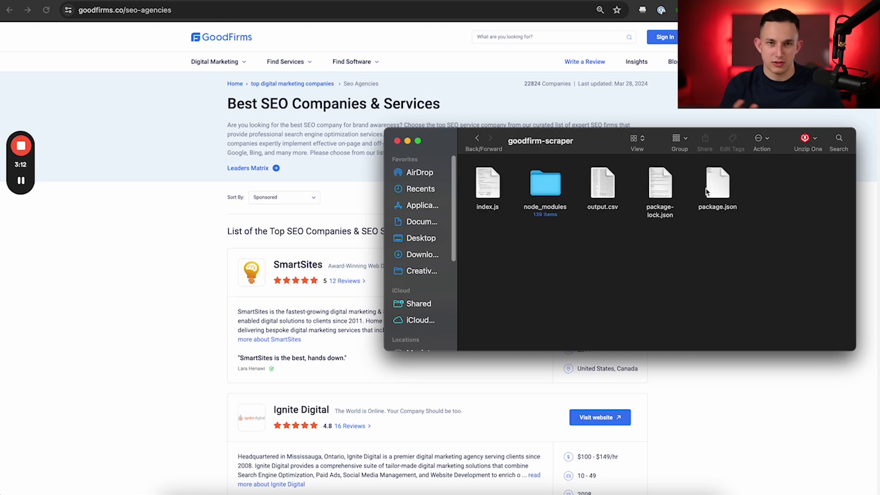
{"action": "left_click", "coordinate": [477, 138]}
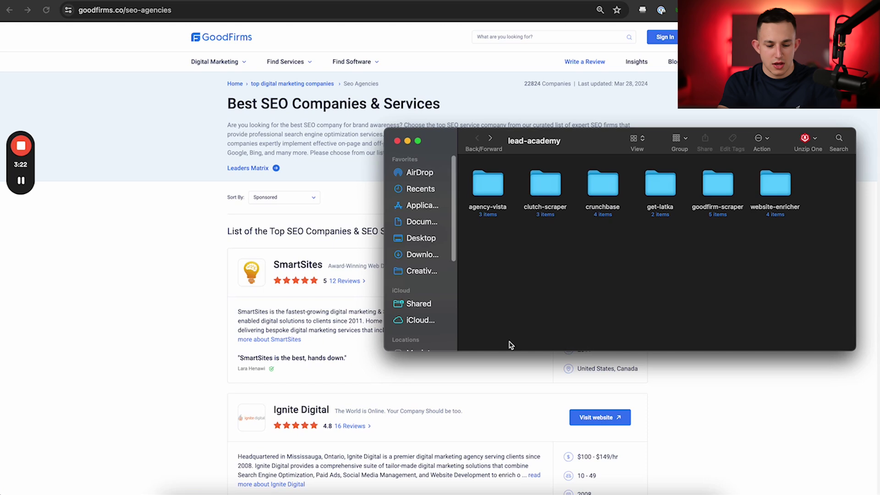
- Launch Terminal from Spotlight search and move its window lower
{"action": "key", "text": "super+space"}
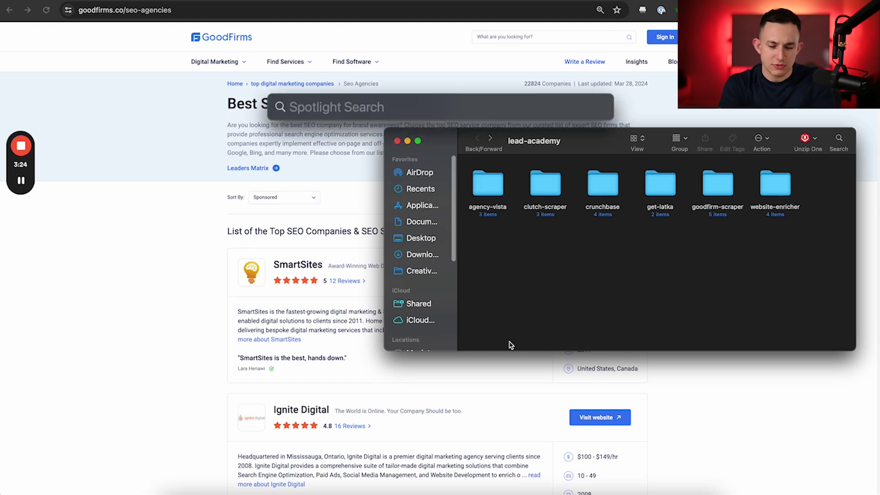
{"action": "type", "text": "terminal"}
{"action": "key", "text": "Return"}
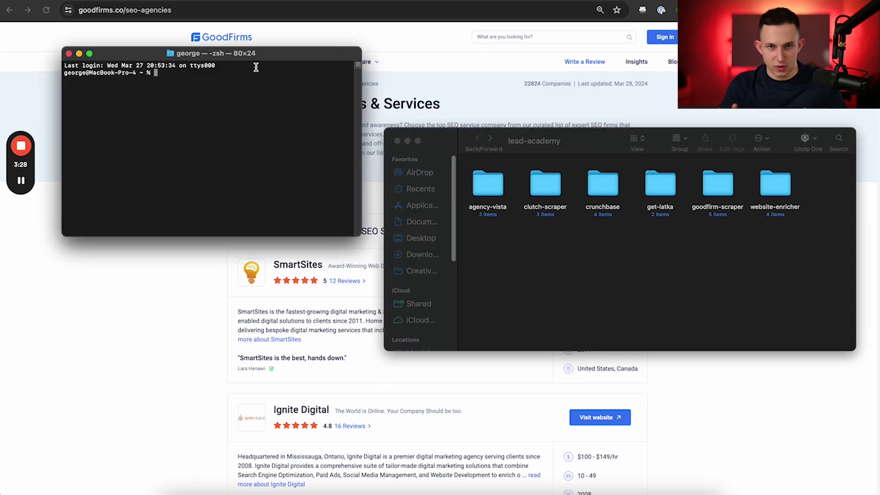
{"action": "left_click_drag", "start_coordinate": [247, 55], "coordinate": [242, 145]}
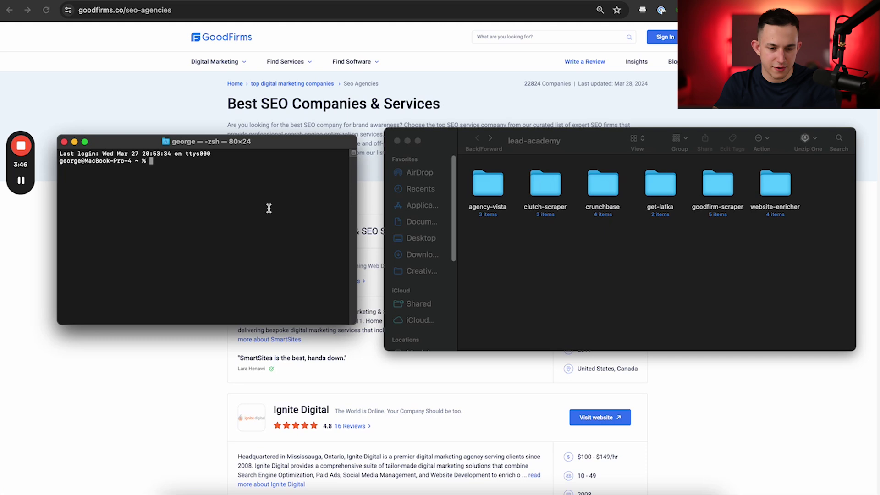
- Change directory into the goodfirm-scraper folder by dragging its path after cd
{"action": "type", "text": "cd"}
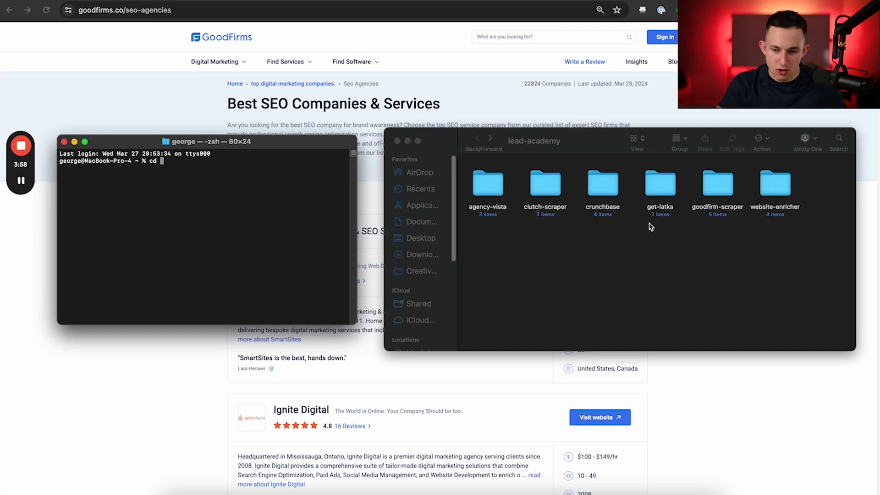
{"action": "left_click_drag", "start_coordinate": [717, 192], "coordinate": [267, 218]}
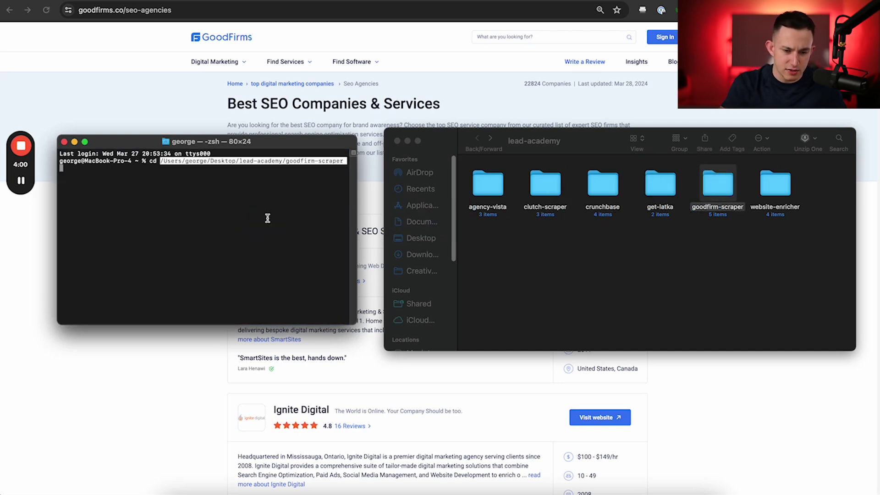
{"action": "left_click_drag", "start_coordinate": [357, 323], "coordinate": [453, 375]}
{"action": "key", "text": "Return"}
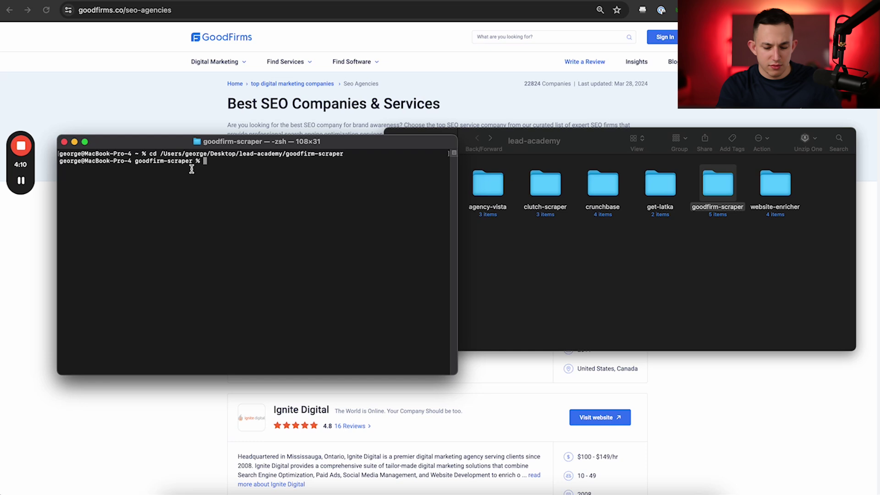
- Install the scraper's packages with npm install and begin entering npm start
{"action": "type", "text": "npm install"}
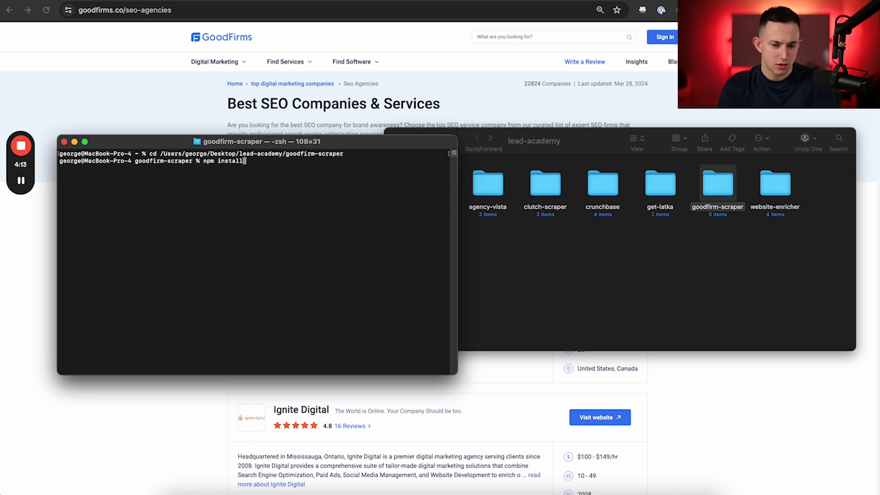
{"action": "key", "text": "Return"}
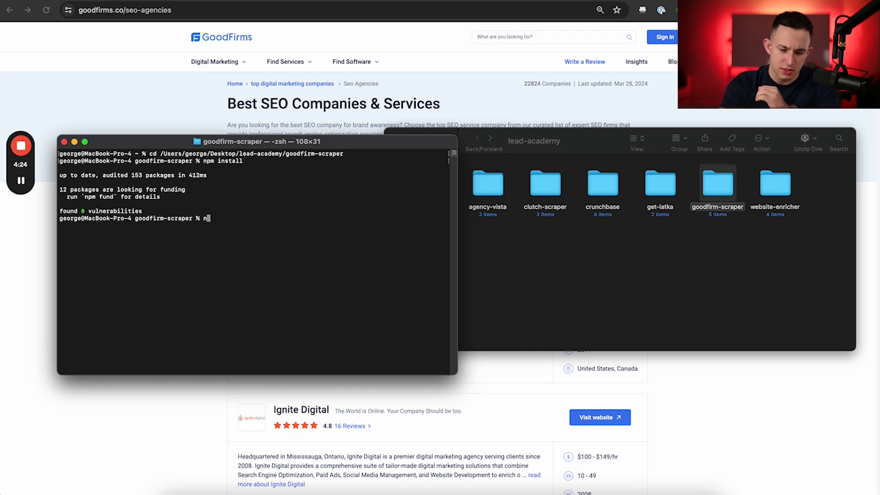
{"action": "type", "text": "pm sta"}
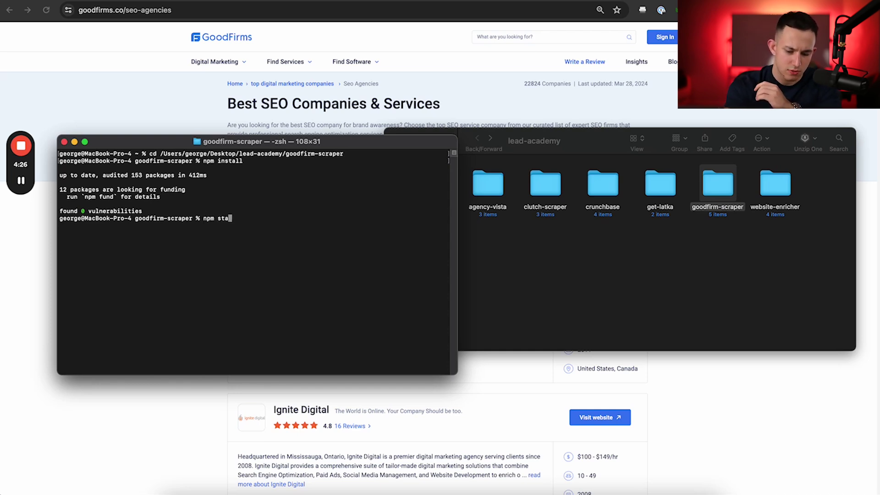
{"action": "type", "text": "rt"}
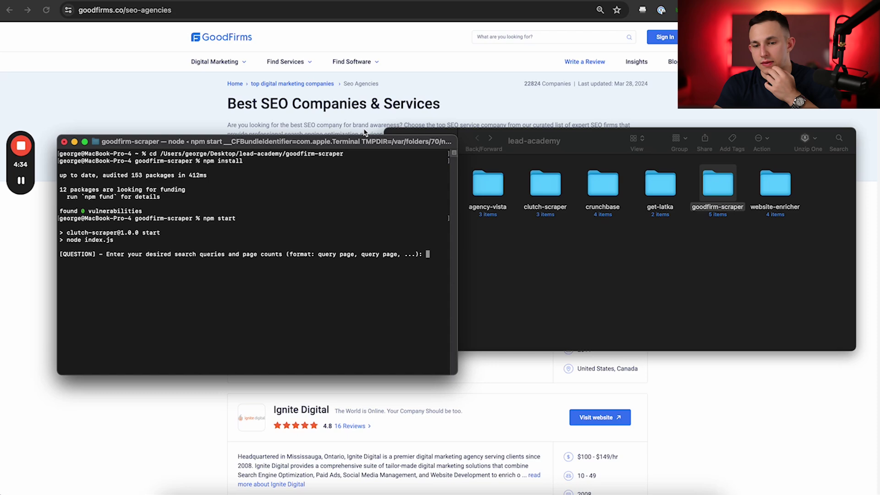
- Close the folder window and jump to the SEO listing's last page
{"action": "left_click", "coordinate": [504, 231]}
{"action": "left_click", "coordinate": [396, 140]}
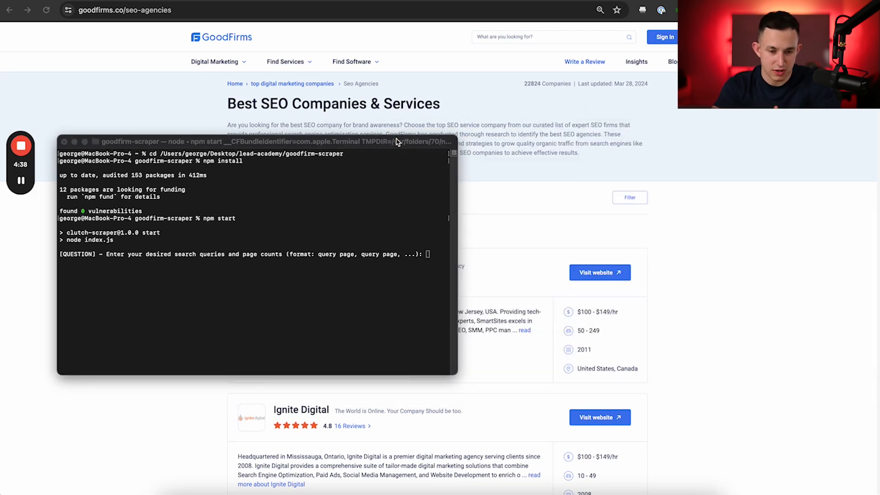
{"action": "left_click_drag", "start_coordinate": [397, 141], "coordinate": [454, 199]}
{"action": "left_click", "coordinate": [404, 151]}
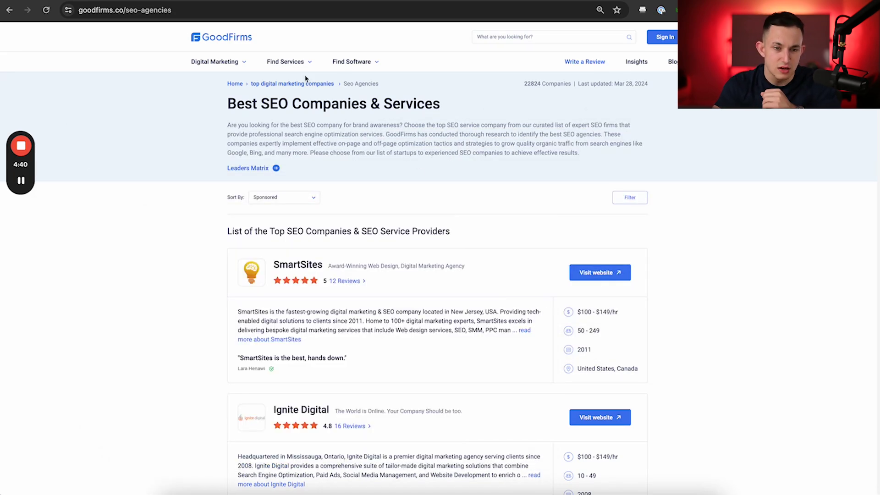
{"action": "scroll", "coordinate": [306, 79], "scroll_direction": "down", "scroll_amount": 5}
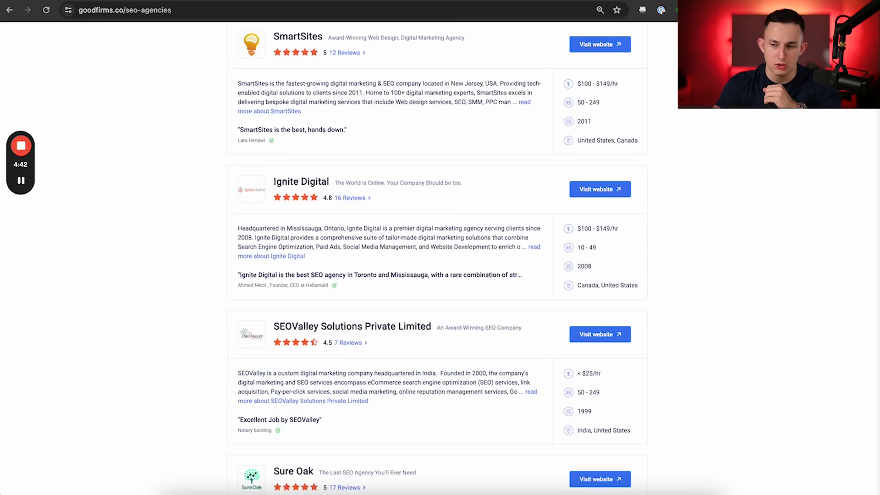
{"action": "left_click_drag", "start_coordinate": [874, 137], "coordinate": [874, 403]}
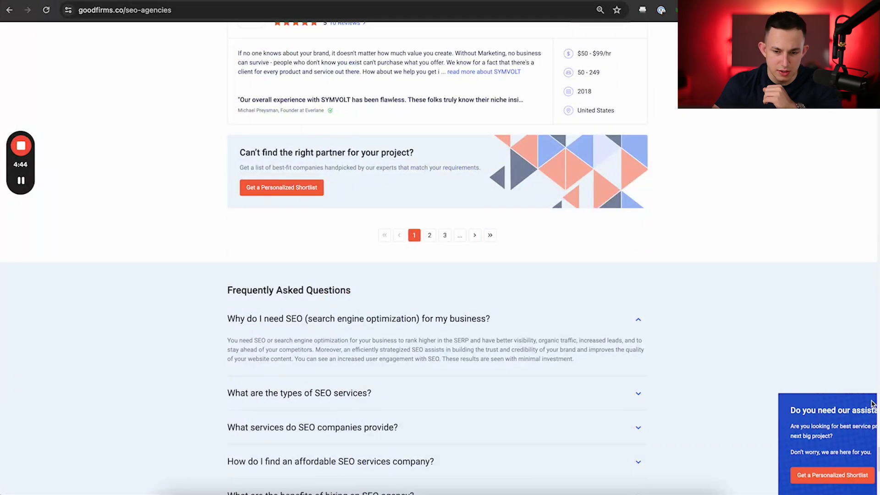
{"action": "left_click", "coordinate": [490, 235]}
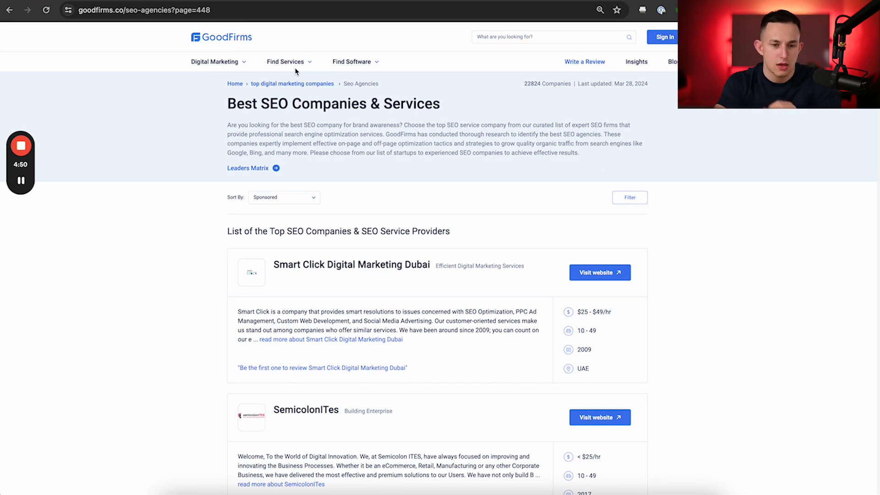
- Confirm page 448 in the address, return to page one, and select its URL
{"action": "left_click", "coordinate": [208, 10]}
{"action": "left_click_drag", "start_coordinate": [237, 10], "coordinate": [263, 12]}
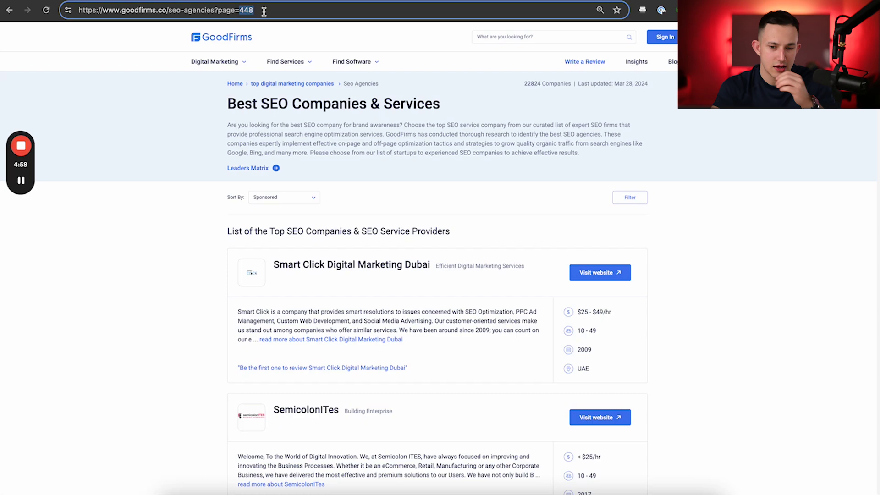
{"action": "scroll", "coordinate": [649, 35], "scroll_direction": "down", "scroll_amount": 6}
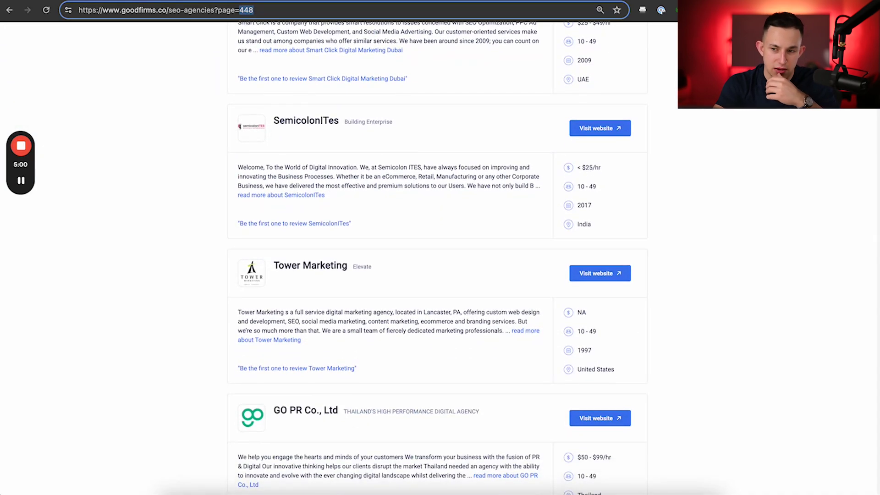
{"action": "scroll", "coordinate": [853, 285], "scroll_direction": "down", "scroll_amount": 15}
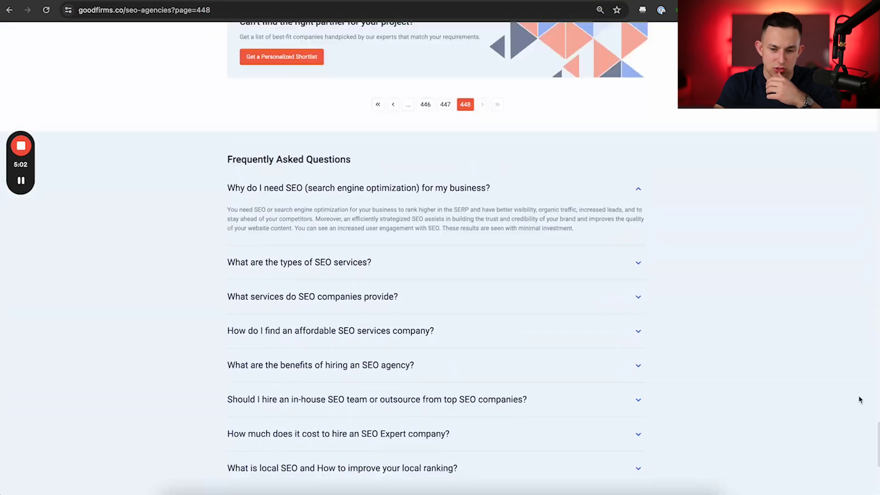
{"action": "scroll", "coordinate": [858, 399], "scroll_direction": "up", "scroll_amount": 1}
{"action": "left_click", "coordinate": [377, 131]}
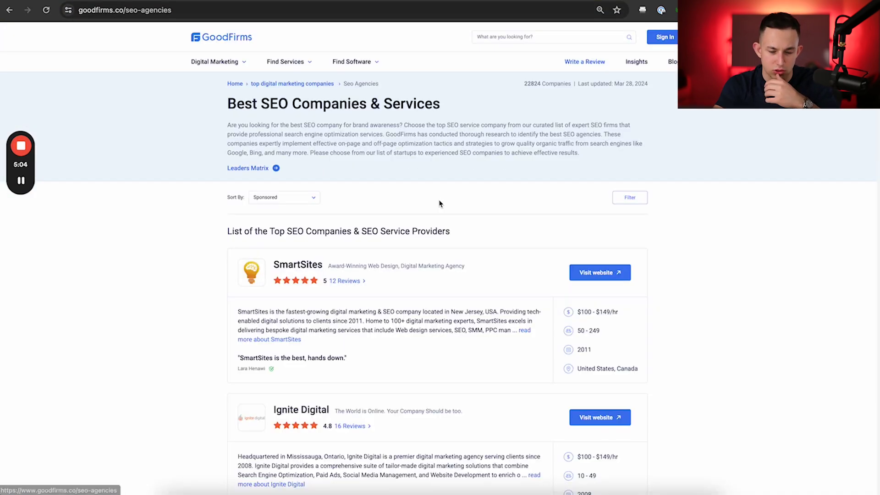
{"action": "left_click", "coordinate": [216, 13]}
{"action": "key", "text": "super+c"}
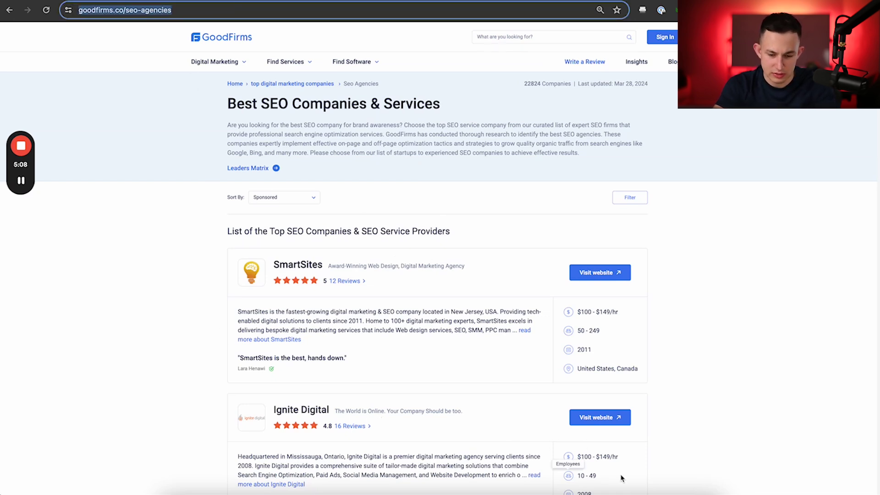
- Paste the SEO agencies URL at the scraper prompt, followed by a page count of 20
{"action": "left_click", "coordinate": [574, 490]}
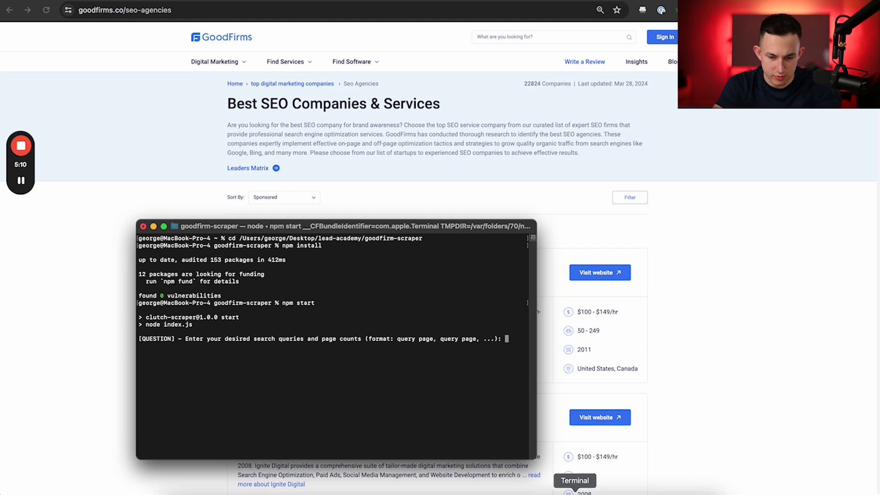
{"action": "left_click_drag", "start_coordinate": [536, 376], "coordinate": [852, 334]}
{"action": "key", "text": "super+v"}
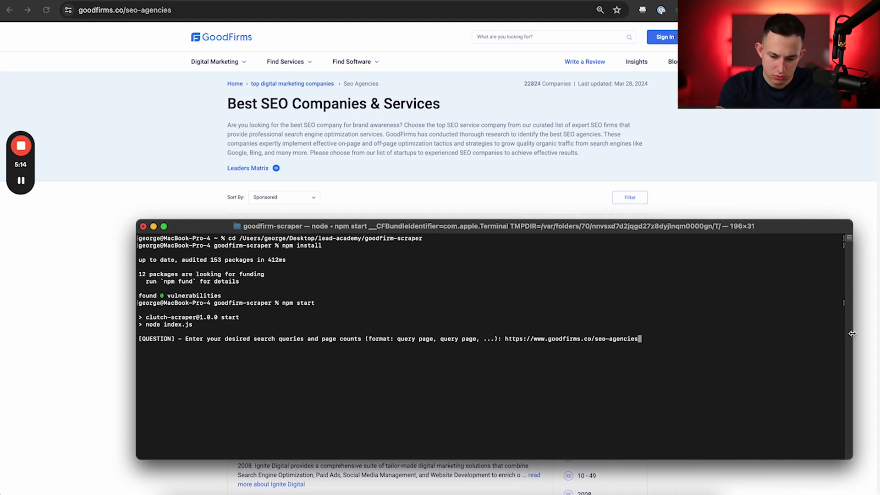
{"action": "type", "text": "20"}
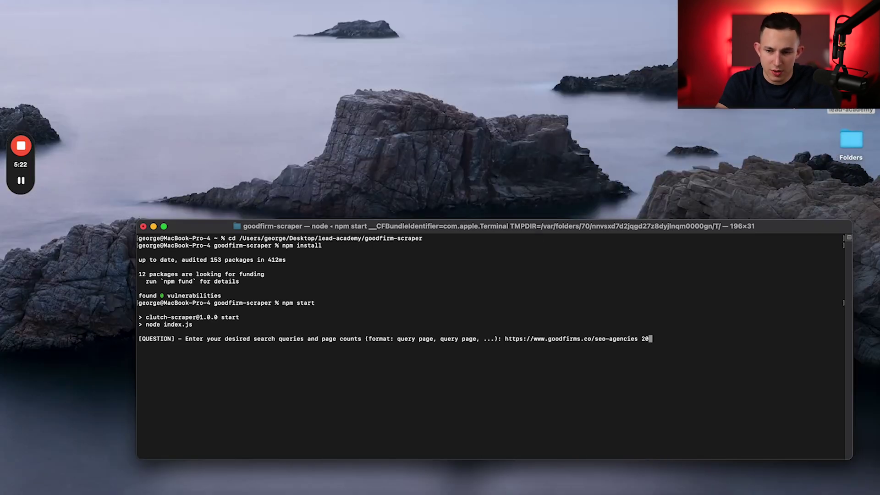
- Open goodfirm-scraper's output.csv in VS Code, delete all its rows, and dismiss the notices
{"action": "double_click", "coordinate": [851, 99]}
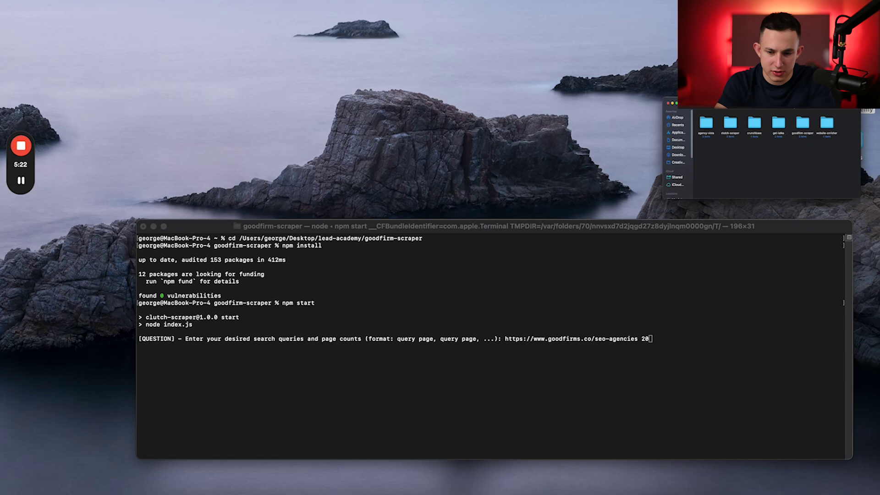
{"action": "double_click", "coordinate": [718, 183]}
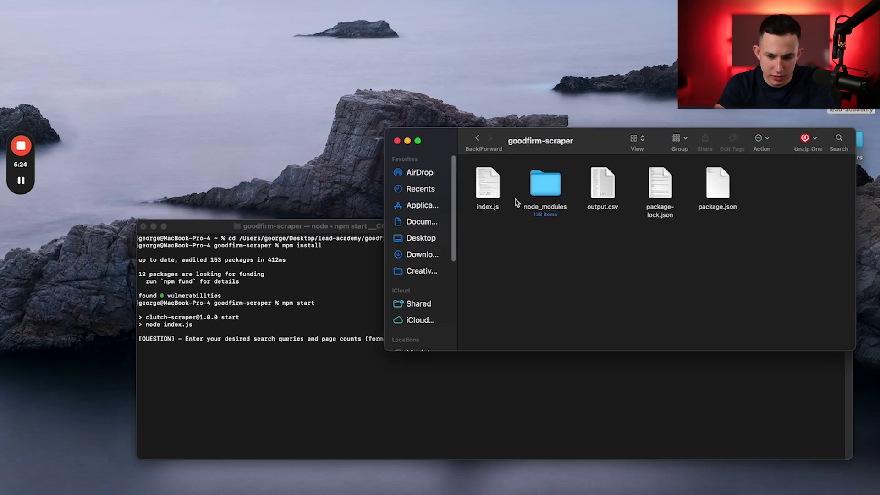
{"action": "left_click_drag", "start_coordinate": [603, 185], "coordinate": [275, 487]}
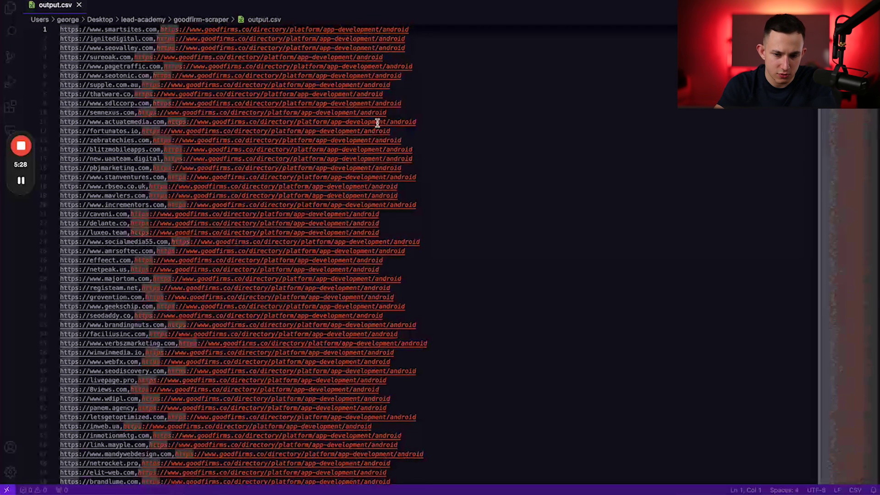
{"action": "left_click", "coordinate": [421, 139]}
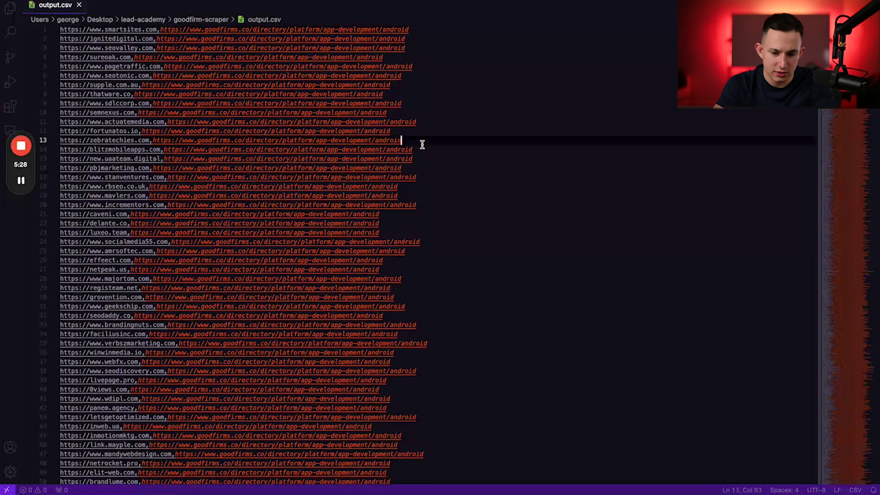
{"action": "key", "text": "super+a"}
{"action": "key", "text": "BackSpace"}
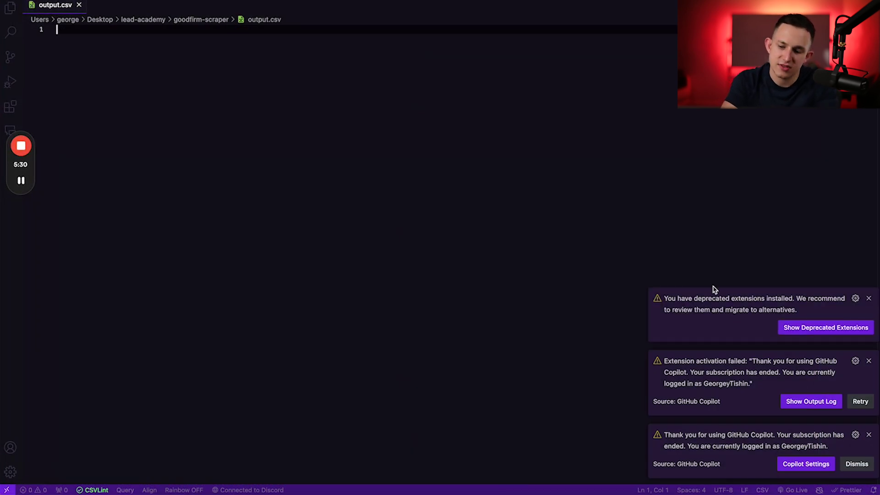
{"action": "left_click", "coordinate": [868, 296]}
{"action": "left_click", "coordinate": [869, 361]}
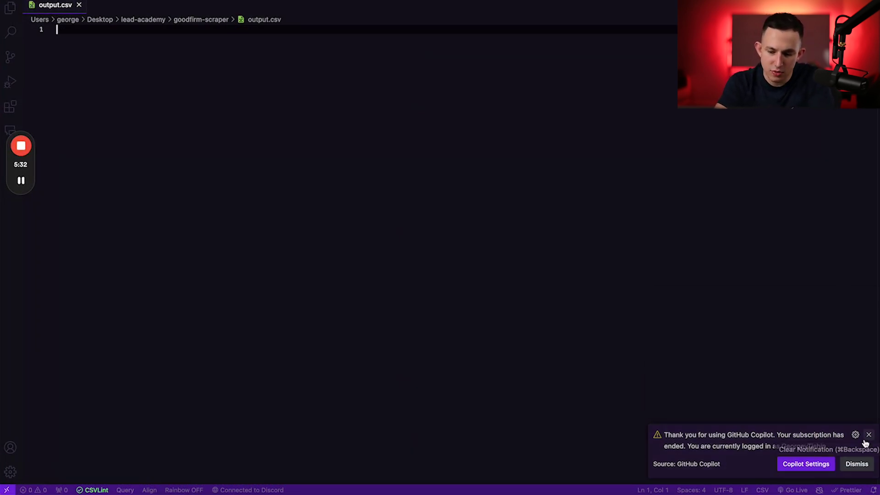
{"action": "left_click", "coordinate": [868, 434]}
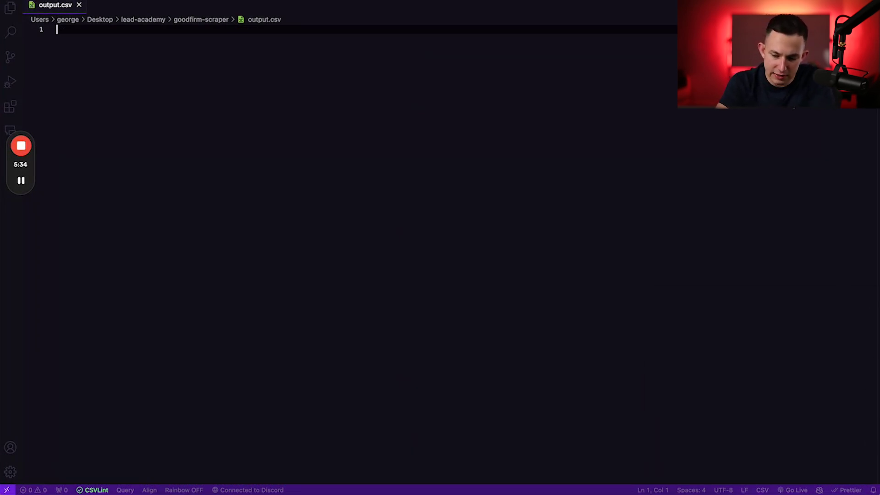
- Tile VS Code on the left and the scraper terminal on the right
{"action": "left_click_drag", "start_coordinate": [135, 2], "coordinate": [413, 156]}
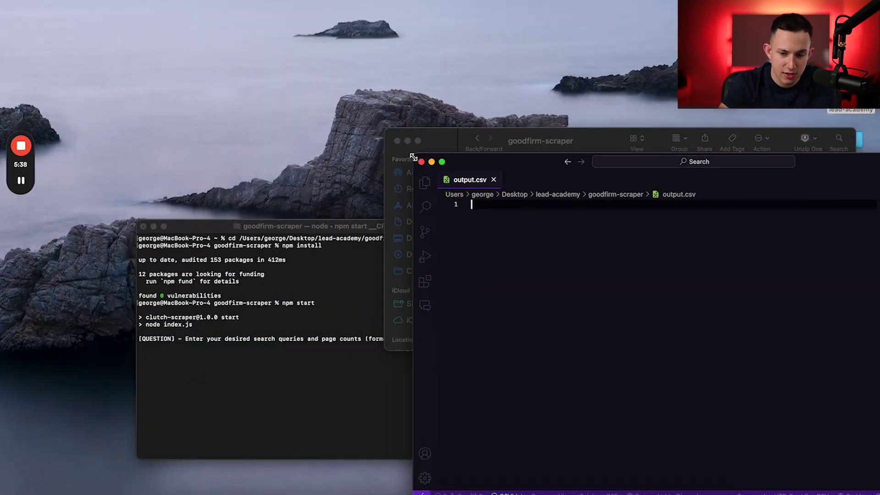
{"action": "left_click_drag", "start_coordinate": [536, 165], "coordinate": [233, 23]}
{"action": "left_click", "coordinate": [668, 227]}
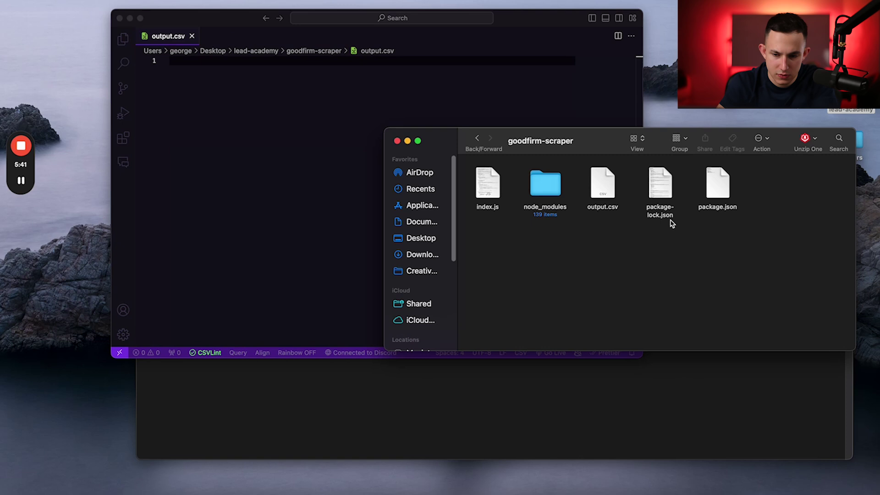
{"action": "left_click", "coordinate": [397, 140]}
{"action": "left_click", "coordinate": [339, 374]}
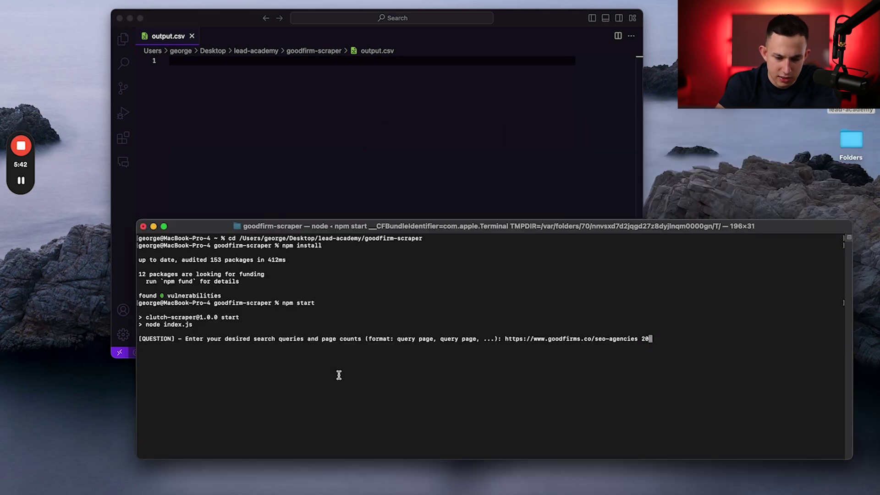
{"action": "left_click_drag", "start_coordinate": [853, 312], "coordinate": [490, 312]}
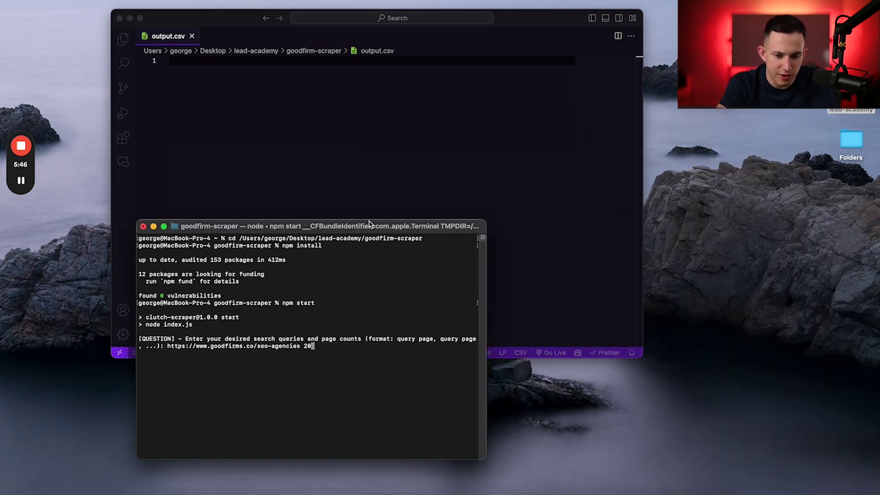
{"action": "left_click_drag", "start_coordinate": [238, 19], "coordinate": [156, 1]}
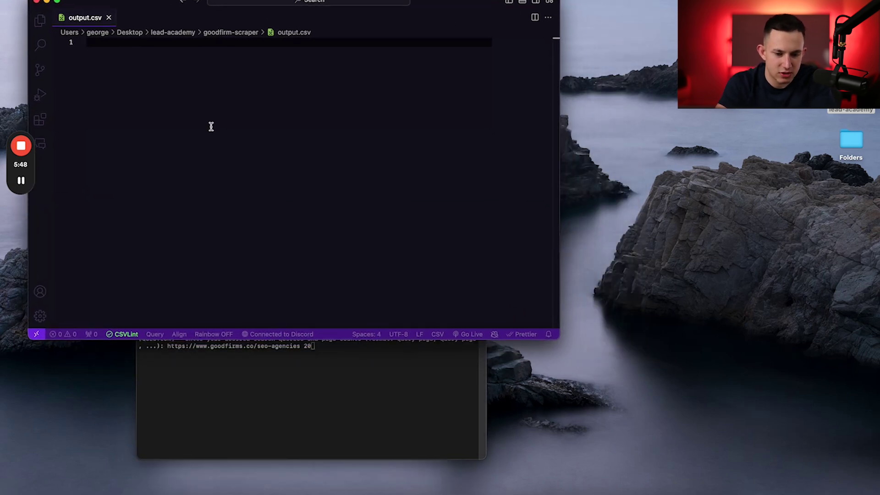
{"action": "left_click", "coordinate": [242, 387]}
{"action": "left_click_drag", "start_coordinate": [274, 230], "coordinate": [667, 60]}
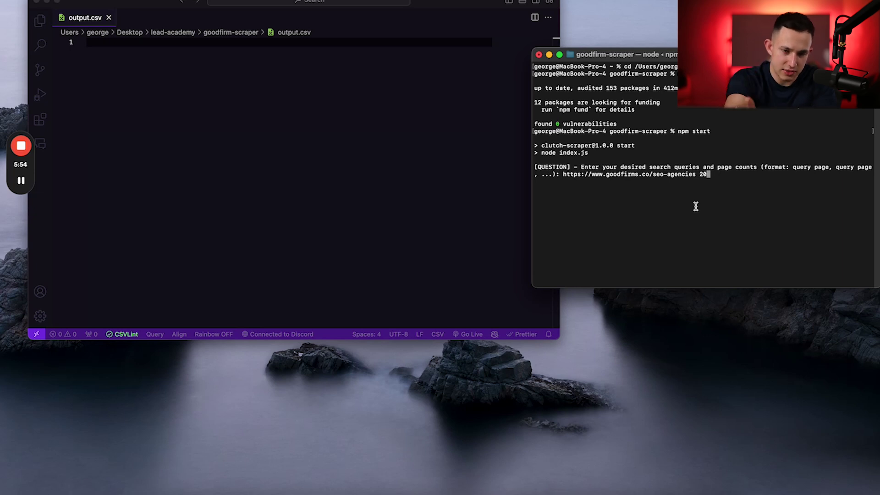
- Run the scrape and scroll output.csv to confirm about 1,020 website rows
{"action": "key", "text": "Return"}
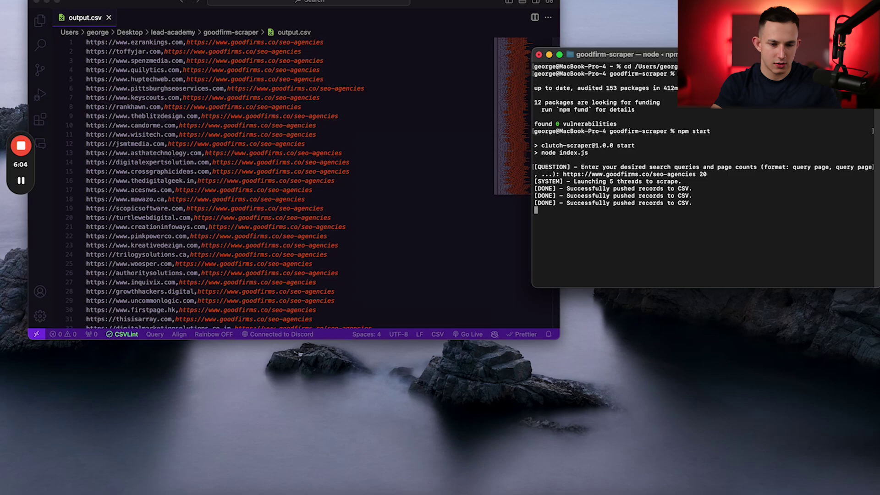
{"action": "scroll", "coordinate": [433, 175], "scroll_direction": "down", "scroll_amount": 2}
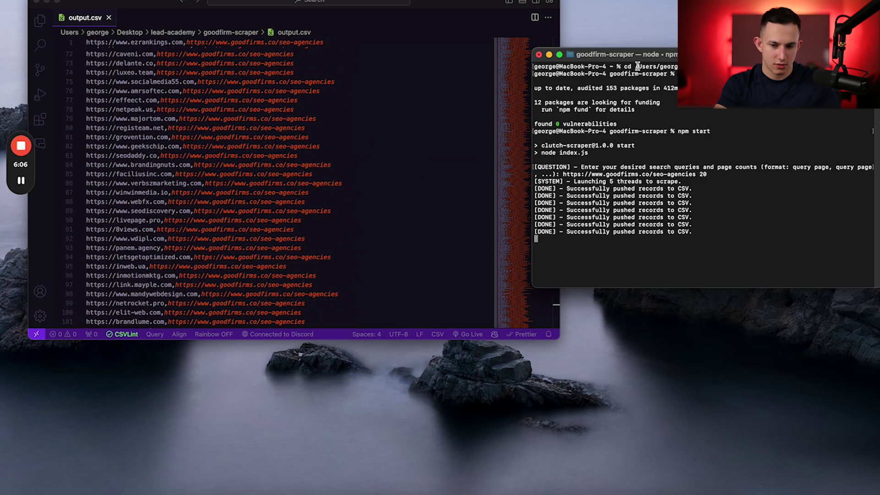
{"action": "left_click", "coordinate": [555, 50]}
{"action": "scroll", "coordinate": [554, 50], "scroll_direction": "down", "scroll_amount": 20}
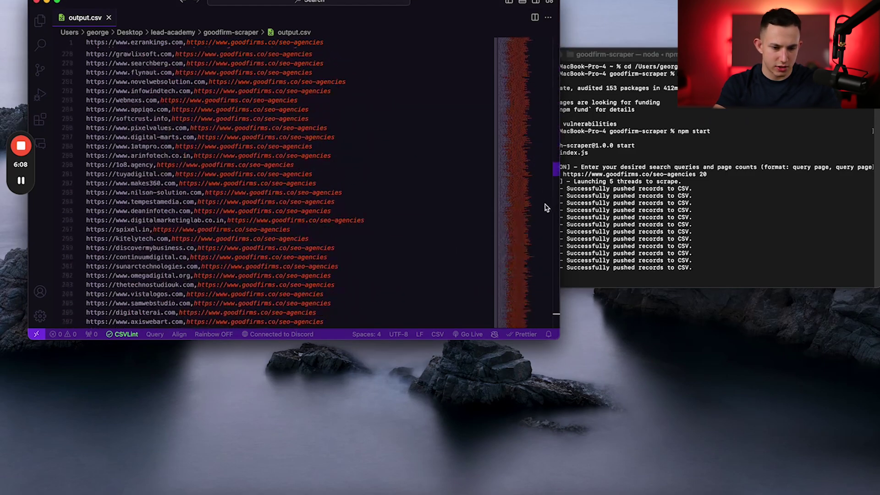
{"action": "key", "text": "Page_Down"}
{"action": "key", "text": "Page_Down"}
{"action": "key", "text": "Page_Down"}
{"action": "key", "text": "Page_Down"}
{"action": "key", "text": "Page_Down"}
{"action": "key", "text": "Page_Down"}
{"action": "key", "text": "Page_Down"}
{"action": "key", "text": "Page_Down"}
{"action": "key", "text": "Page_Down"}
{"action": "key", "text": "Page_Down"}
{"action": "key", "text": "Page_Down"}
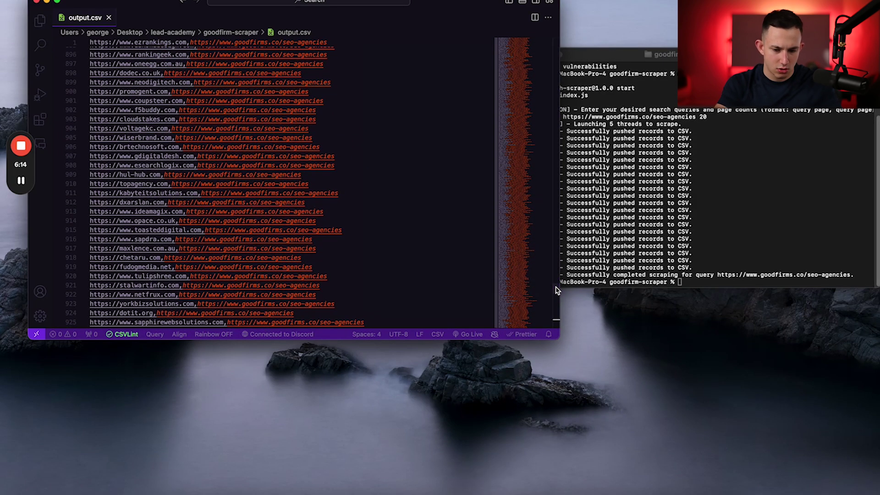
{"action": "scroll", "coordinate": [553, 328], "scroll_direction": "down", "scroll_amount": 10}
{"action": "scroll", "coordinate": [546, 317], "scroll_direction": "up", "scroll_amount": 10}
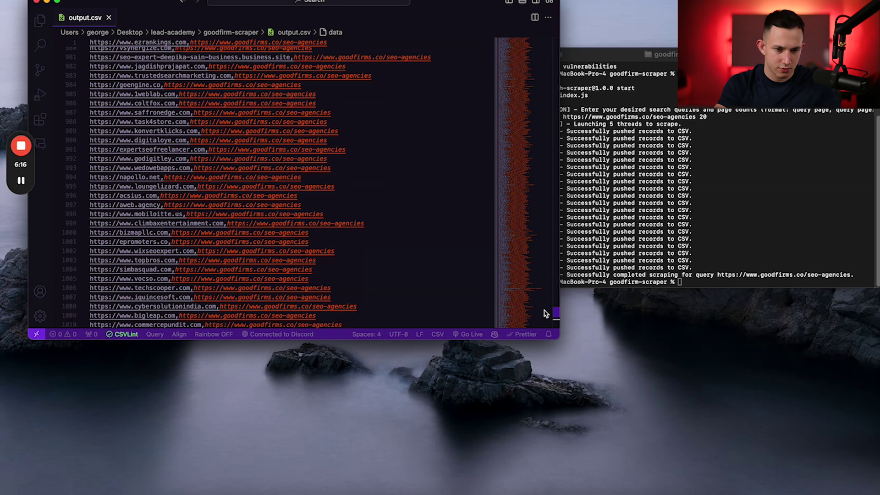
{"action": "scroll", "coordinate": [544, 320], "scroll_direction": "down", "scroll_amount": 3}
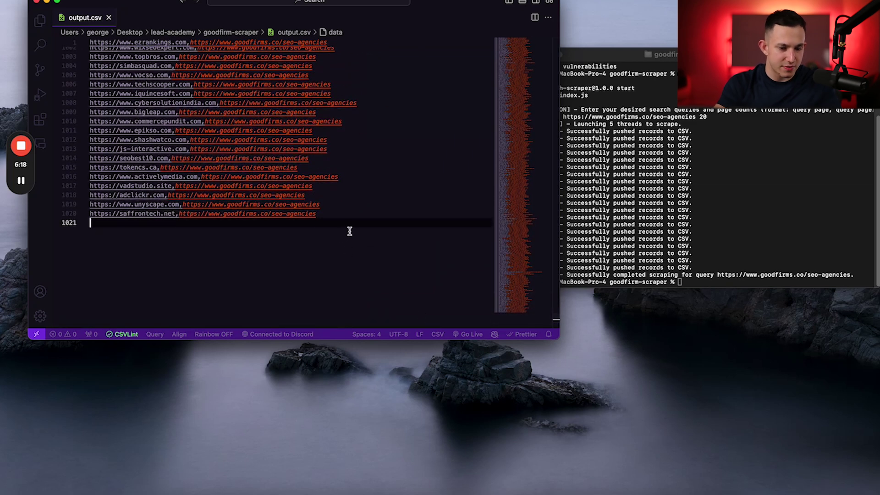
{"action": "left_click", "coordinate": [92, 204]}
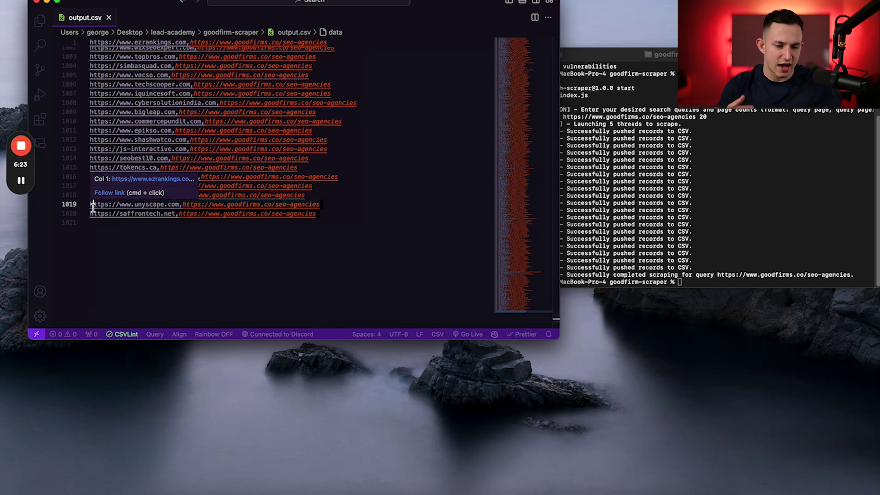
- Rerun the scraper with npm start and enter the seo-agencies URL for 5 pages
{"action": "left_click", "coordinate": [667, 196]}
{"action": "type", "text": "npm start"}
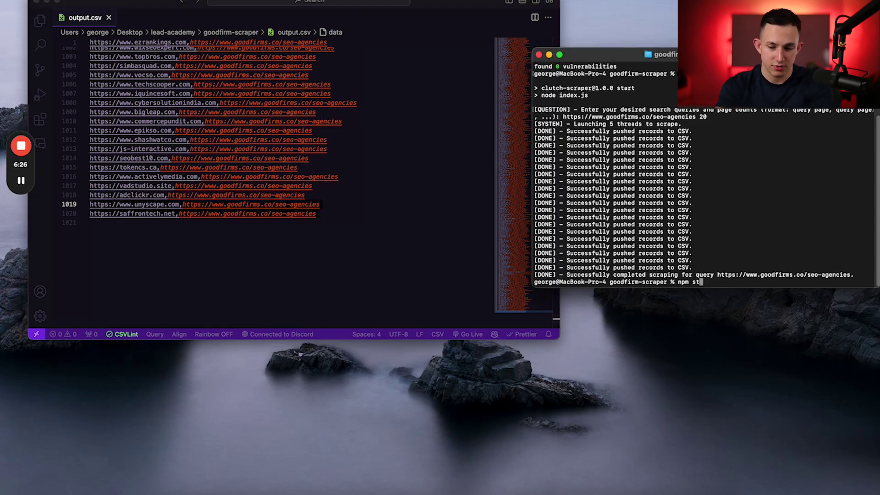
{"action": "key", "text": "Return"}
{"action": "left_click", "coordinate": [507, 122]}
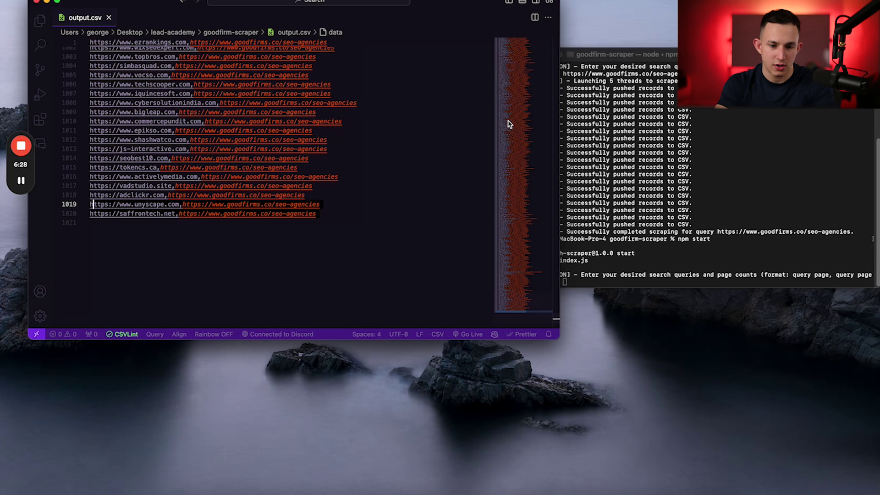
{"action": "left_click", "coordinate": [452, 488]}
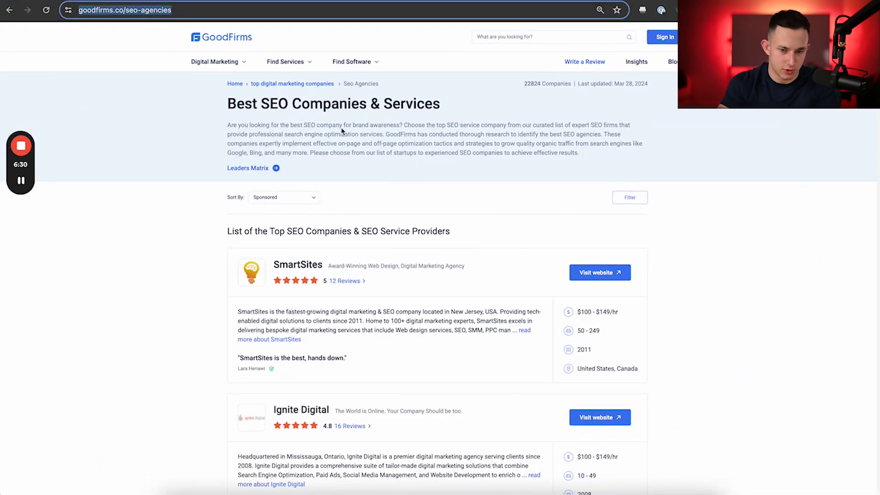
{"action": "left_click", "coordinate": [345, 62]}
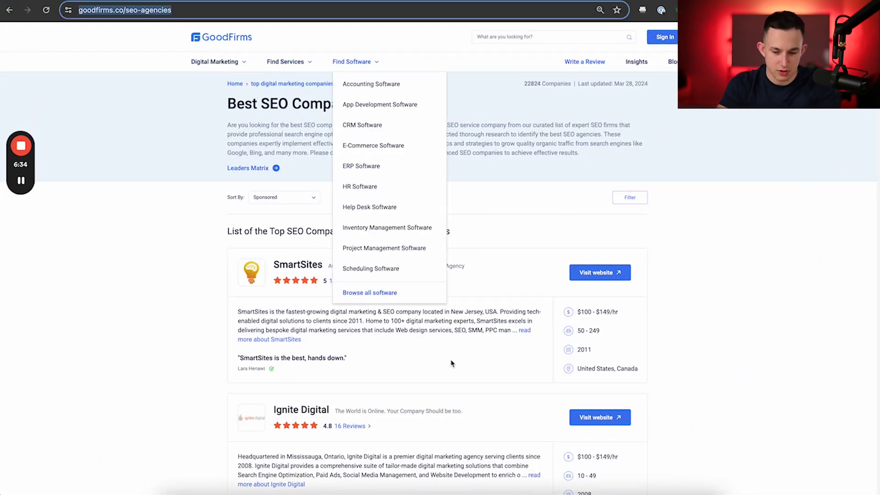
{"action": "left_click", "coordinate": [575, 492]}
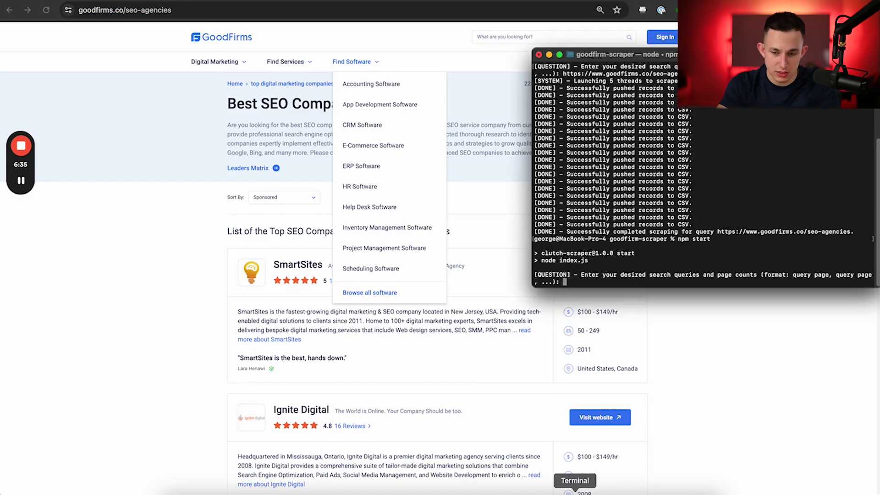
{"action": "double_click", "coordinate": [629, 56]}
{"action": "type", "text": "https://www.goodfirms.co/seo-agencies"}
{"action": "type", "text": "5"}
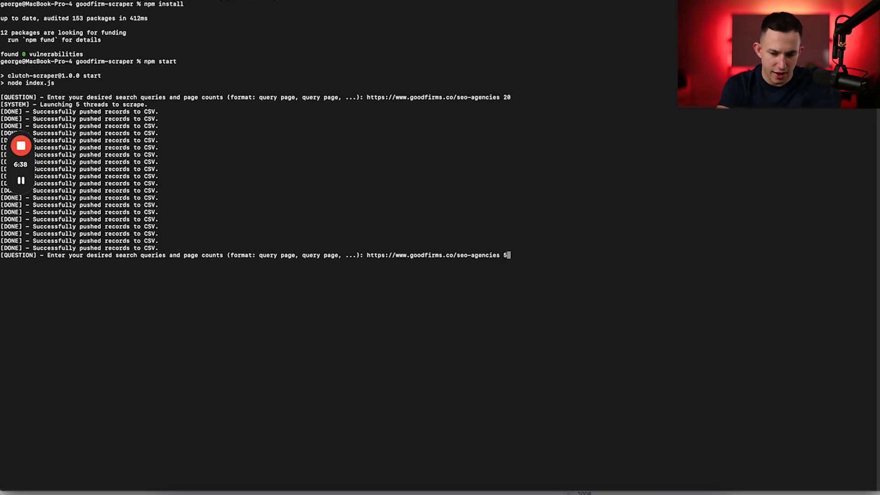
{"action": "type", "text": ","}
- Copy the GoodFirms accounting-software URL and add it to the query for 2 pages
{"action": "key", "text": "super+Tab"}
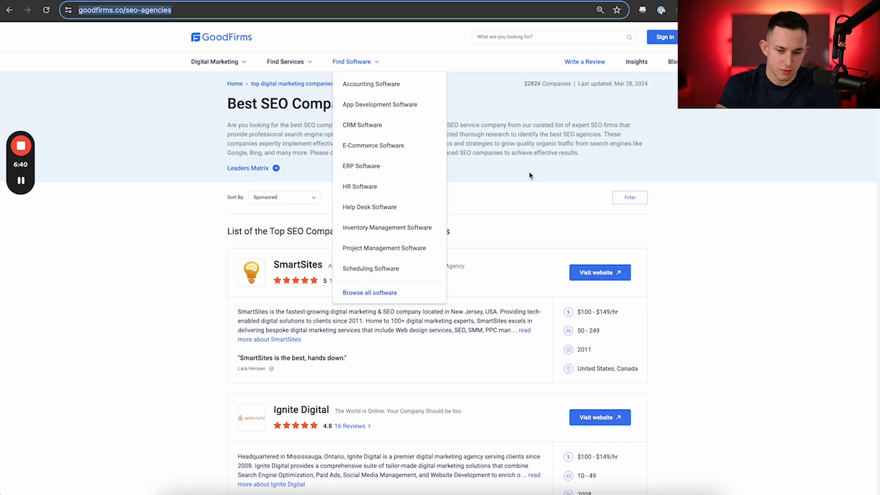
{"action": "left_click", "coordinate": [371, 85]}
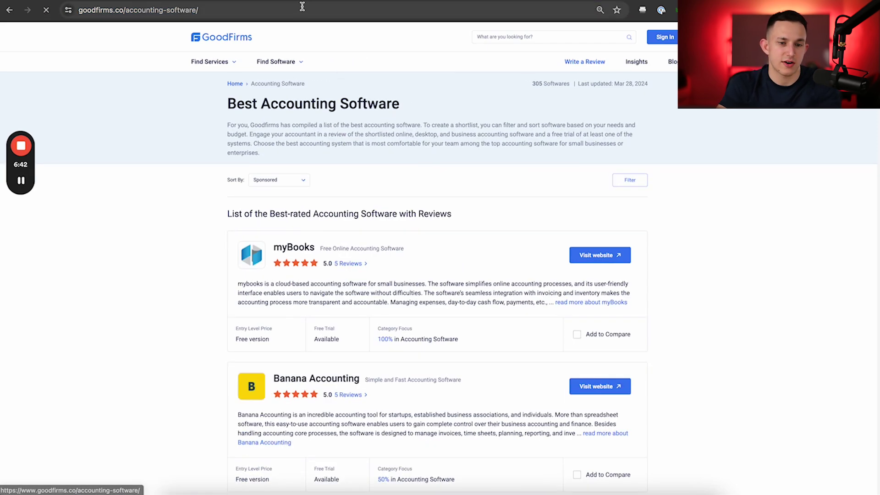
{"action": "left_click", "coordinate": [301, 11]}
{"action": "key", "text": "super+c"}
{"action": "key", "text": "super+Tab"}
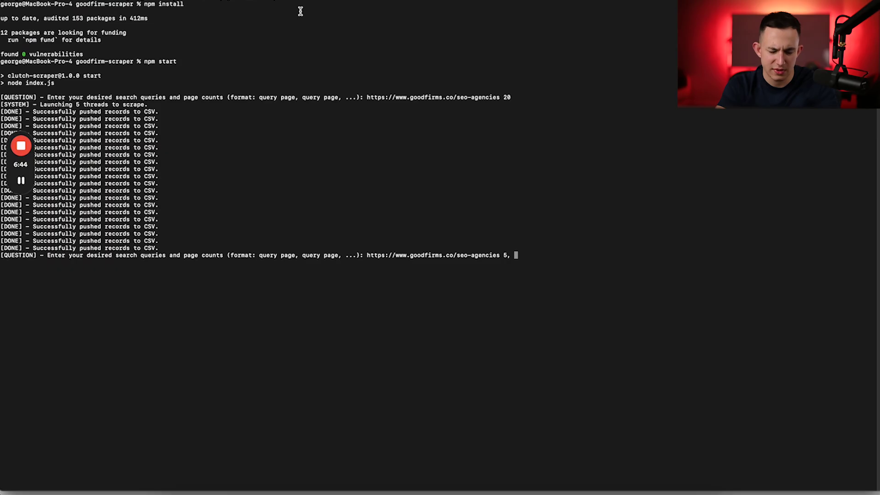
{"action": "key", "text": "super+v"}
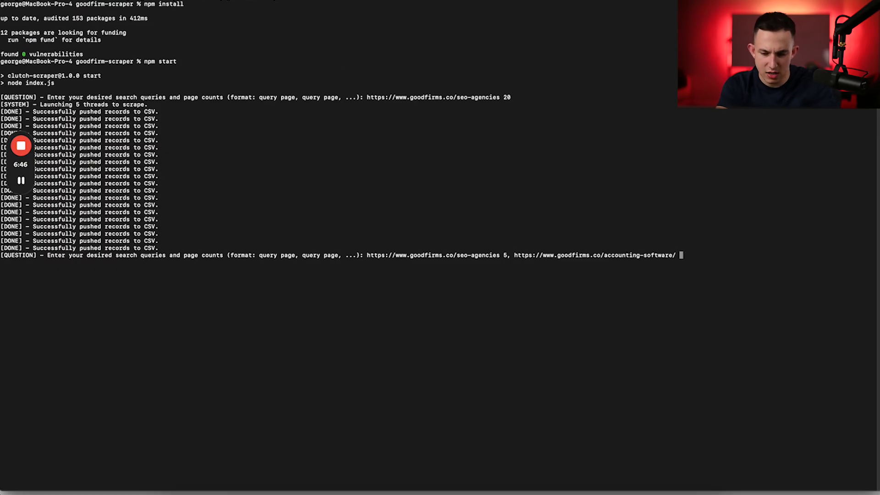
{"action": "type", "text": "2"}
{"action": "key", "text": "Left"}
{"action": "key", "text": "Left"}
{"action": "key", "text": "Left"}
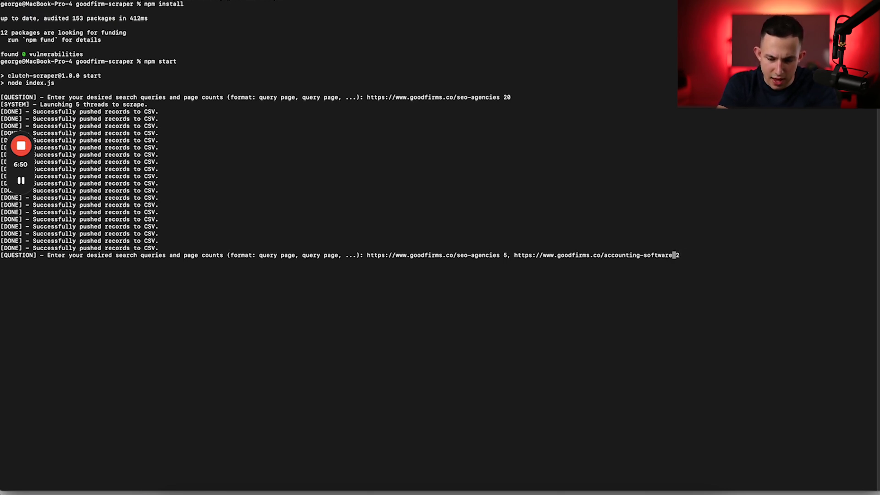
{"action": "key", "text": "Right"}
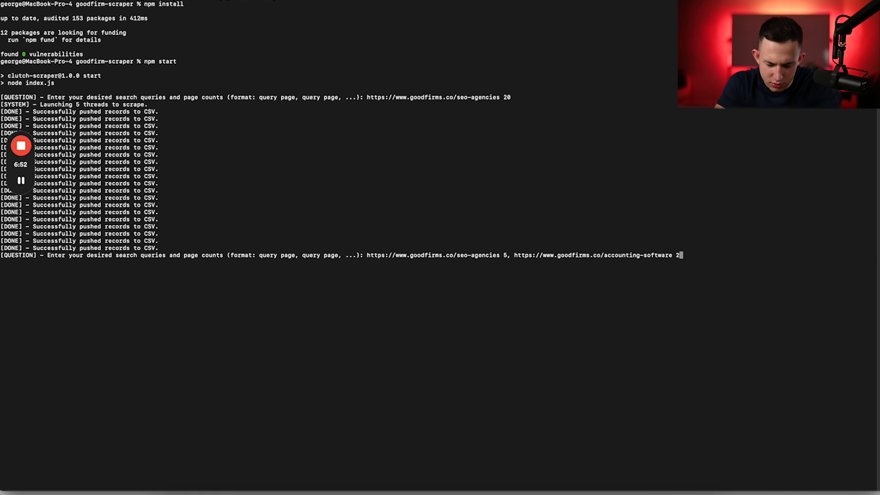
- Submit both queries and watch output.csv start refilling with seo-agencies rows
{"action": "key", "text": "Return"}
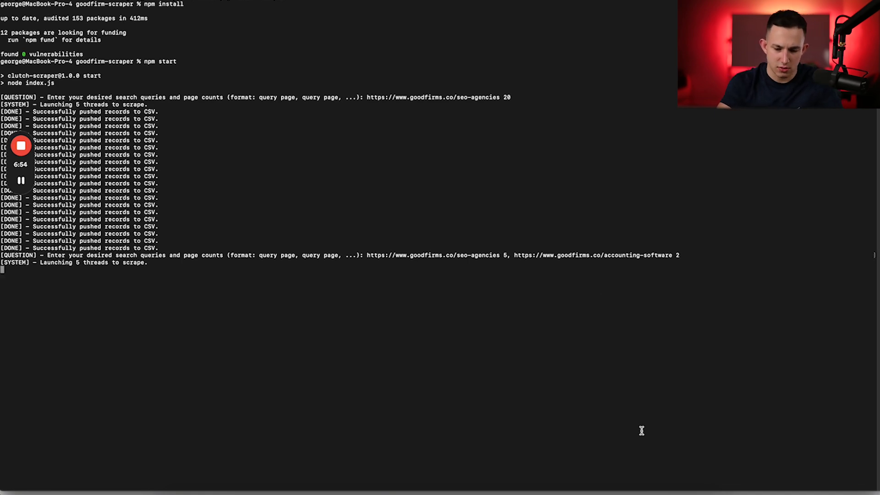
{"action": "left_click", "coordinate": [296, 492]}
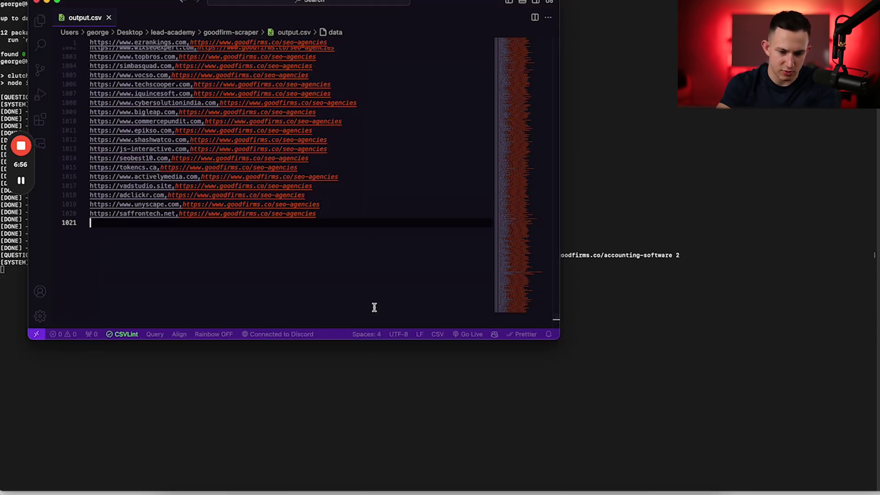
{"action": "left_click", "coordinate": [648, 237]}
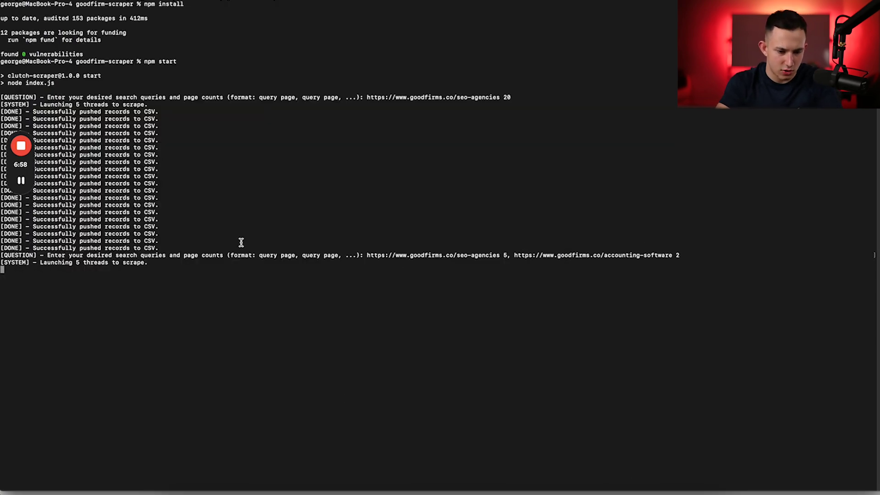
{"action": "left_click", "coordinate": [296, 492]}
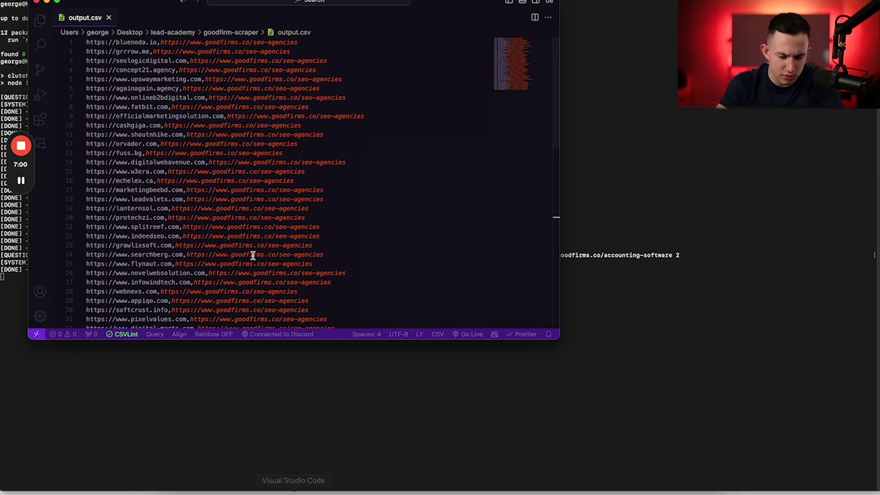
{"action": "scroll", "coordinate": [267, 193], "scroll_direction": "down", "scroll_amount": 20}
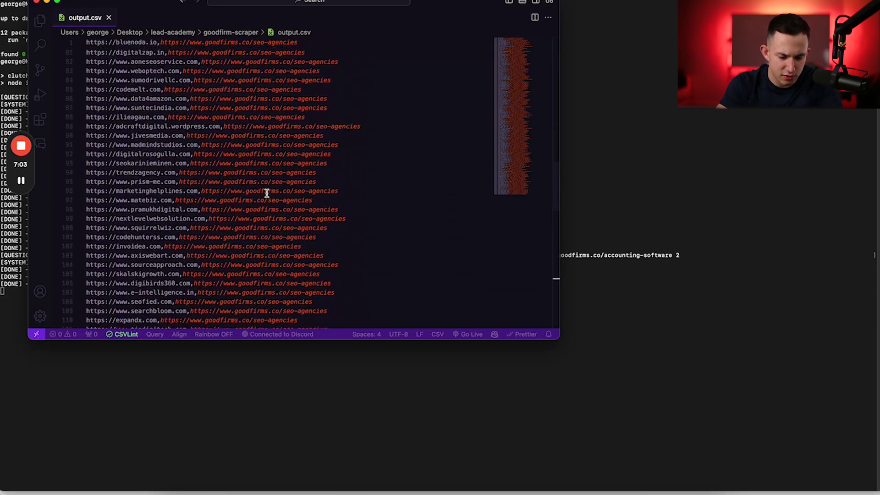
{"action": "scroll", "coordinate": [267, 193], "scroll_direction": "down", "scroll_amount": 10}
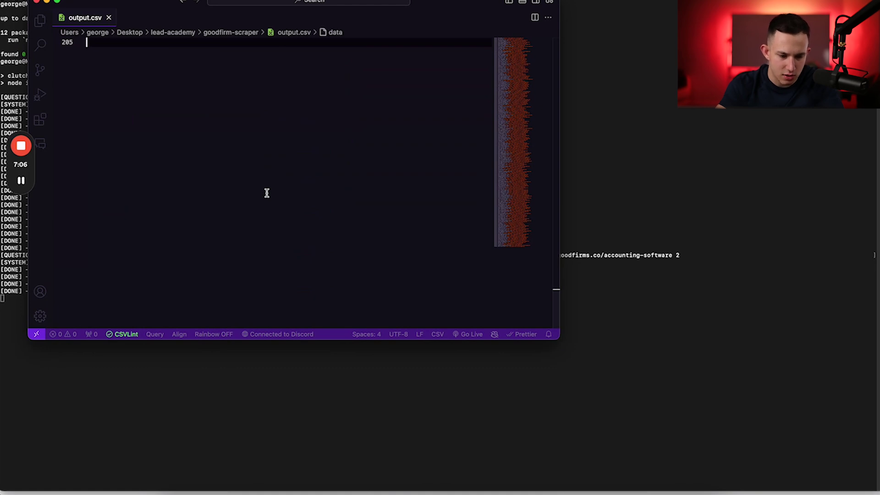
{"action": "scroll", "coordinate": [267, 193], "scroll_direction": "up", "scroll_amount": 5}
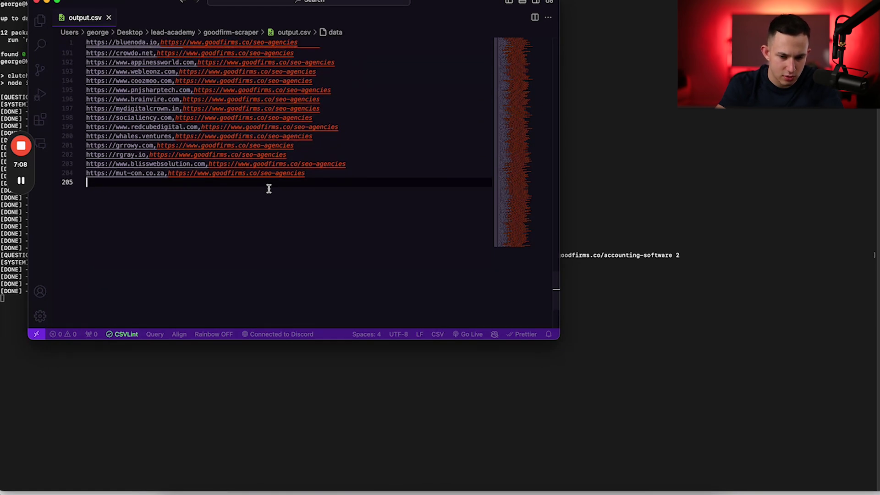
- Scroll output.csv until scraping finishes, confirming accounting-software rows follow the seo-agencies rows
{"action": "left_click", "coordinate": [228, 367]}
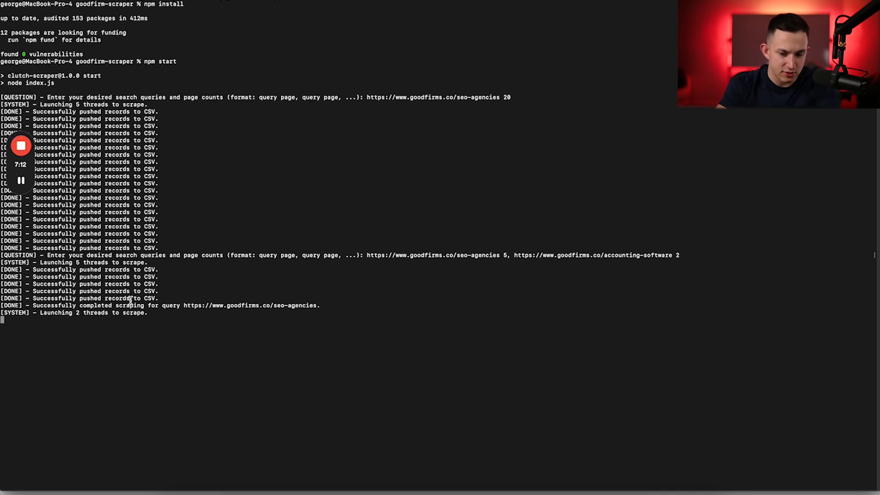
{"action": "key", "text": "super+Tab"}
{"action": "scroll", "coordinate": [174, 257], "scroll_direction": "down", "scroll_amount": 10}
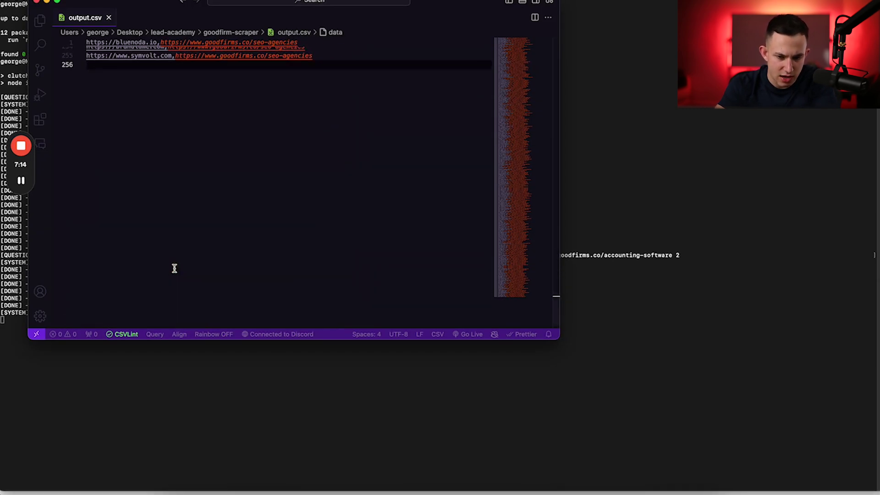
{"action": "scroll", "coordinate": [195, 178], "scroll_direction": "up", "scroll_amount": 1}
{"action": "scroll", "coordinate": [194, 178], "scroll_direction": "up", "scroll_amount": 1}
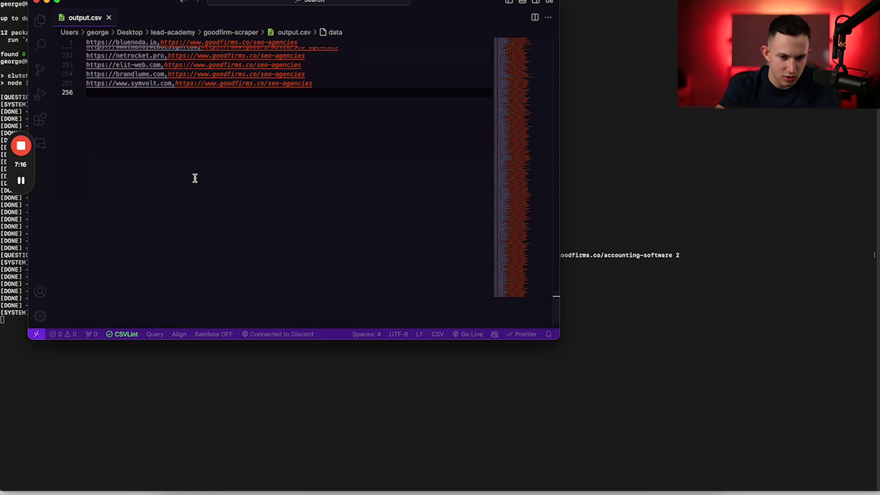
{"action": "scroll", "coordinate": [198, 172], "scroll_direction": "down", "scroll_amount": 10}
{"action": "scroll", "coordinate": [200, 171], "scroll_direction": "down", "scroll_amount": 2}
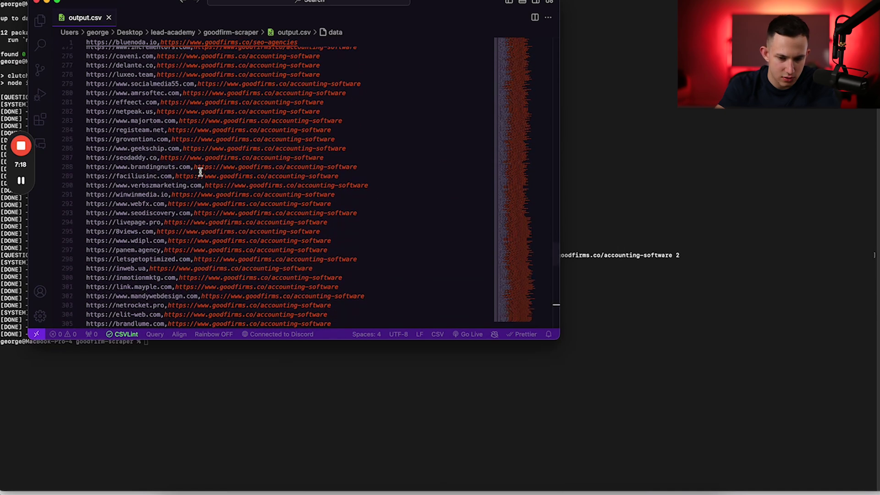
{"action": "scroll", "coordinate": [275, 188], "scroll_direction": "up", "scroll_amount": 8}
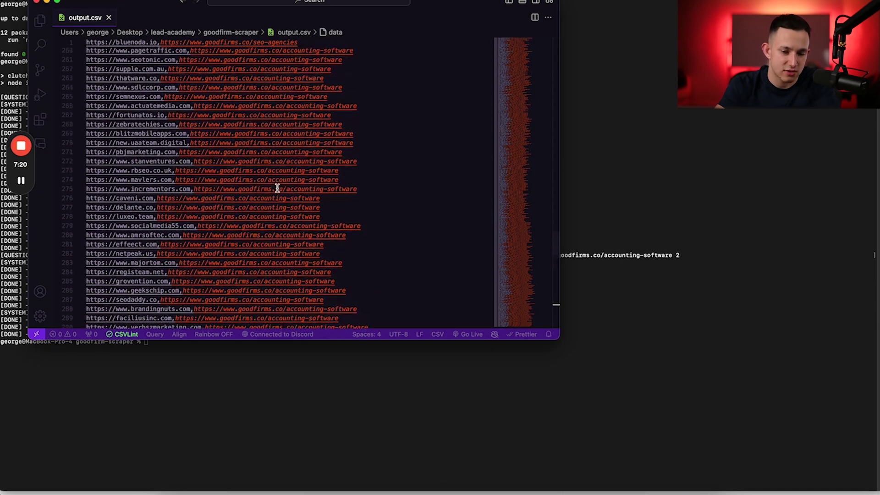
{"action": "scroll", "coordinate": [294, 178], "scroll_direction": "up", "scroll_amount": 5}
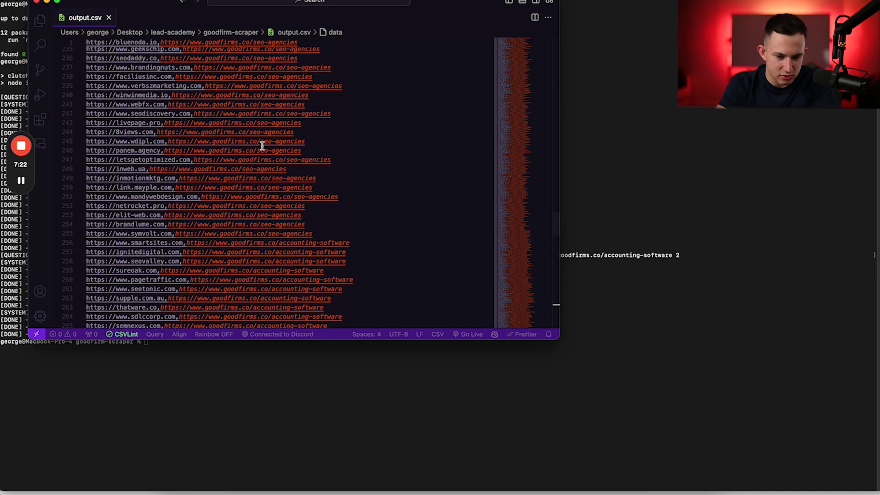
{"action": "scroll", "coordinate": [262, 120], "scroll_direction": "up", "scroll_amount": 2}
{"action": "scroll", "coordinate": [257, 156], "scroll_direction": "up", "scroll_amount": 5}
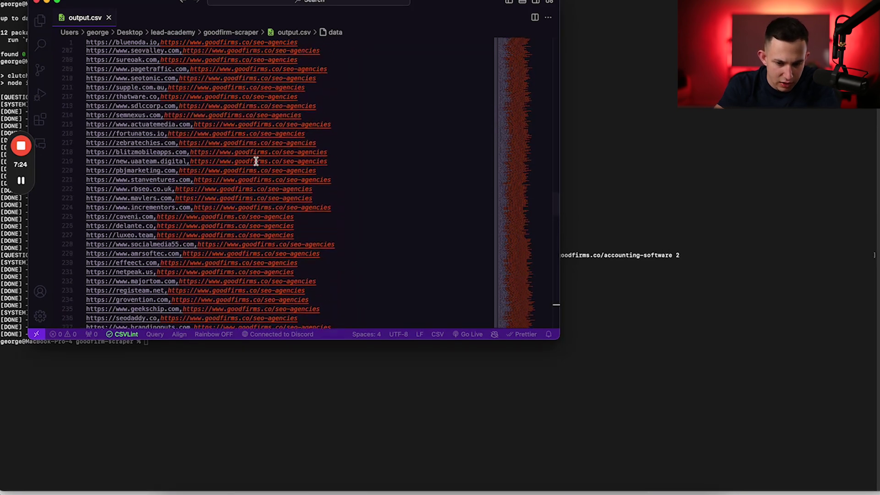
{"action": "scroll", "coordinate": [256, 161], "scroll_direction": "down", "scroll_amount": 9}
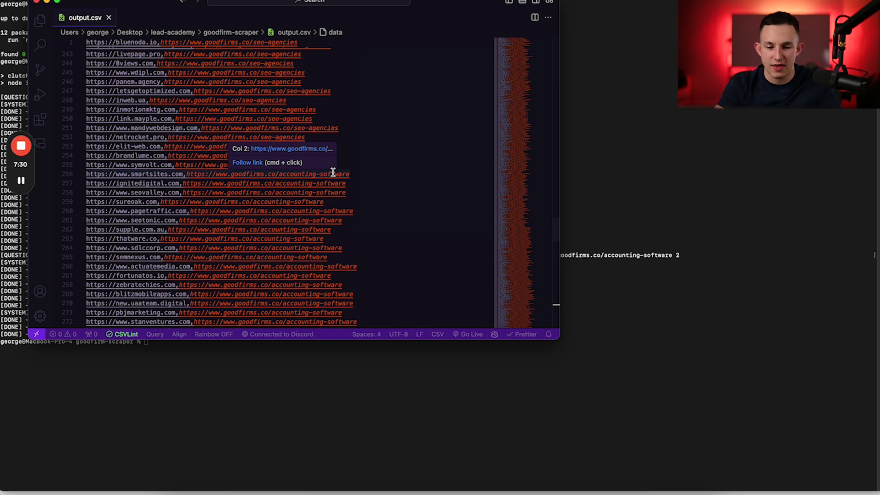
{"action": "left_click", "coordinate": [587, 144]}
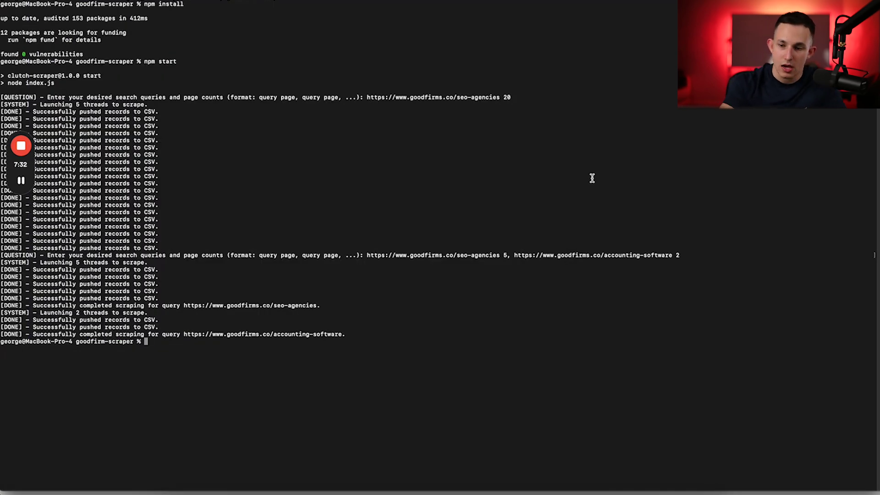
{"action": "key", "text": "super+Tab"}
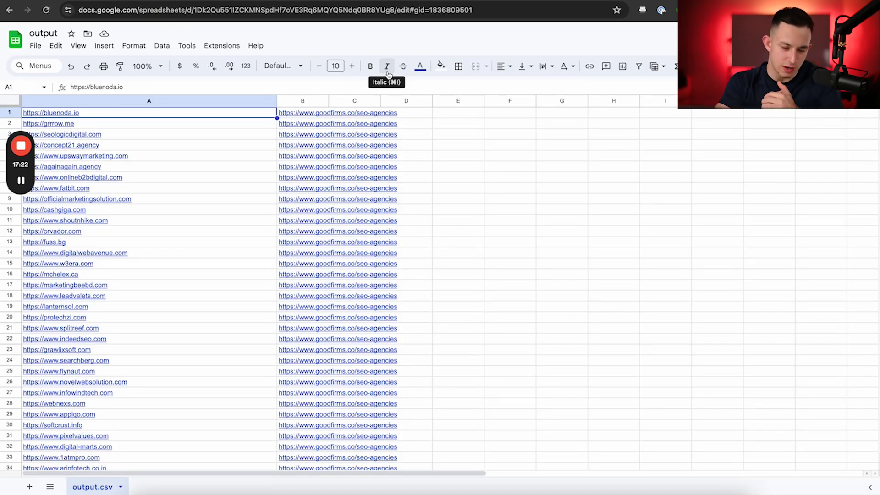
- Autofit column B, then copy the 357 company website links in A1:A357 for Apollo
{"action": "double_click", "coordinate": [329, 100]}
{"action": "left_click_drag", "start_coordinate": [143, 114], "coordinate": [153, 172]}
{"action": "left_click_drag", "start_coordinate": [296, 116], "coordinate": [318, 240]}
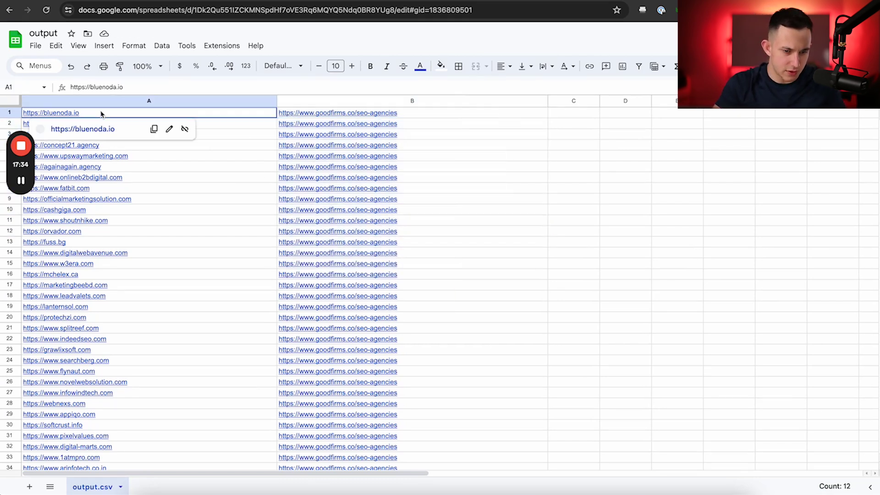
{"action": "left_click_drag", "start_coordinate": [102, 114], "coordinate": [66, 334]}
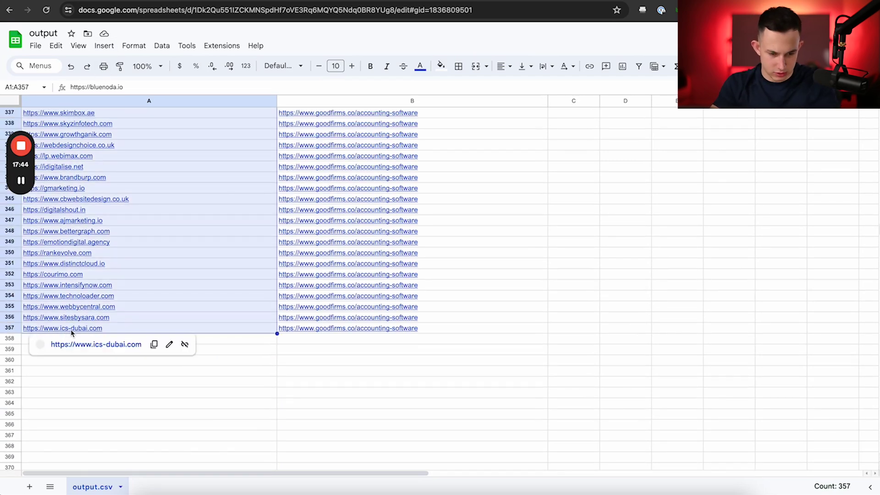
{"action": "key", "text": "super+c"}
{"action": "left_click", "coordinate": [664, 492]}
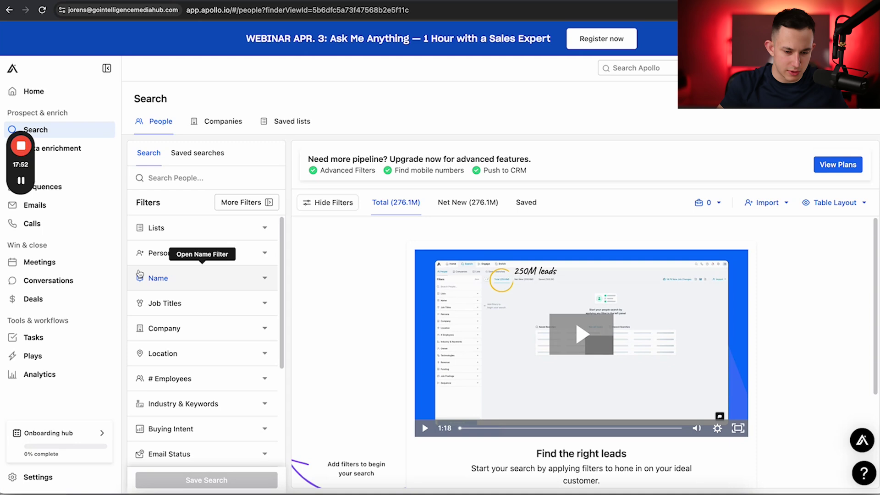
- Paste the 357 company domains into Apollo's Company include list and search, yielding 10.2K people
{"action": "left_click", "coordinate": [165, 328]}
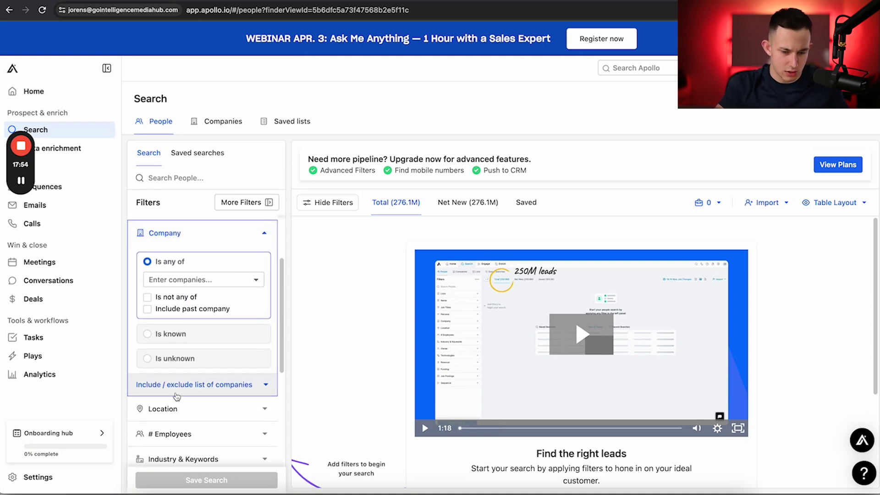
{"action": "left_click", "coordinate": [176, 395]}
{"action": "right_click", "coordinate": [186, 360]}
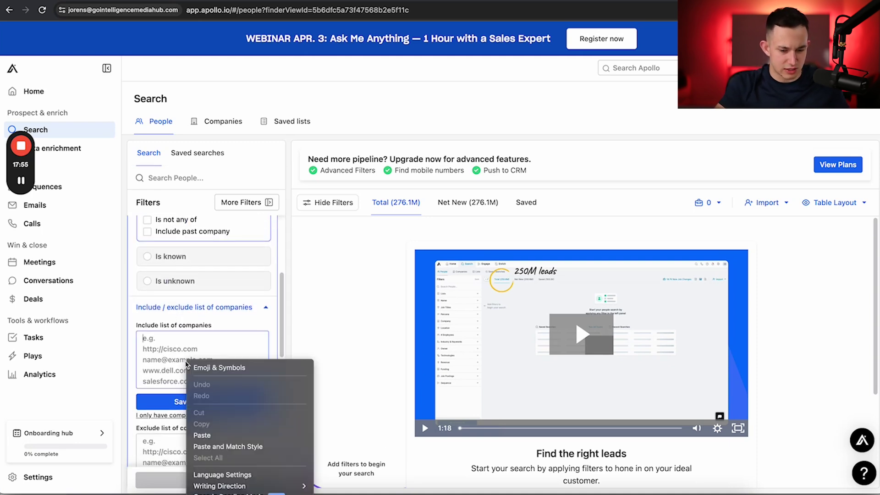
{"action": "left_click", "coordinate": [201, 436]}
{"action": "left_click", "coordinate": [196, 403]}
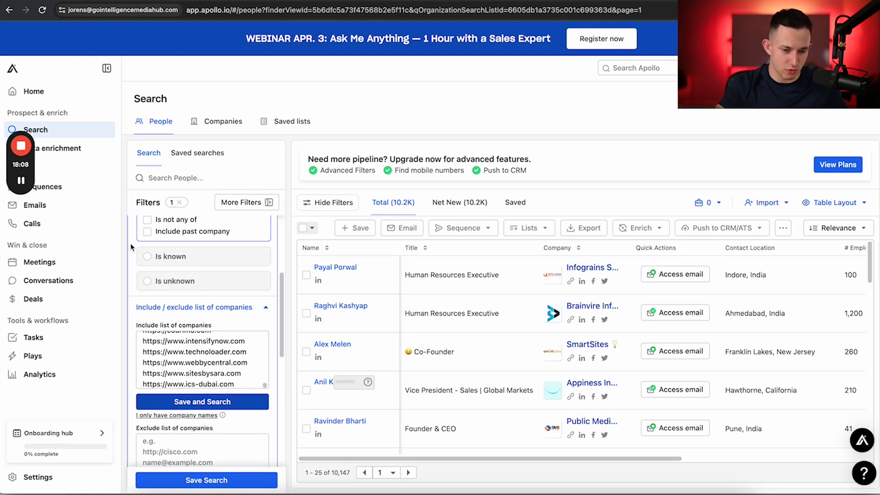
{"action": "scroll", "coordinate": [181, 236], "scroll_direction": "up", "scroll_amount": 5}
- Add job title filters ceo, cmo, cfo, cbo, coo, owner and operator
{"action": "scroll", "coordinate": [181, 236], "scroll_direction": "up", "scroll_amount": 2}
{"action": "left_click", "coordinate": [166, 302]}
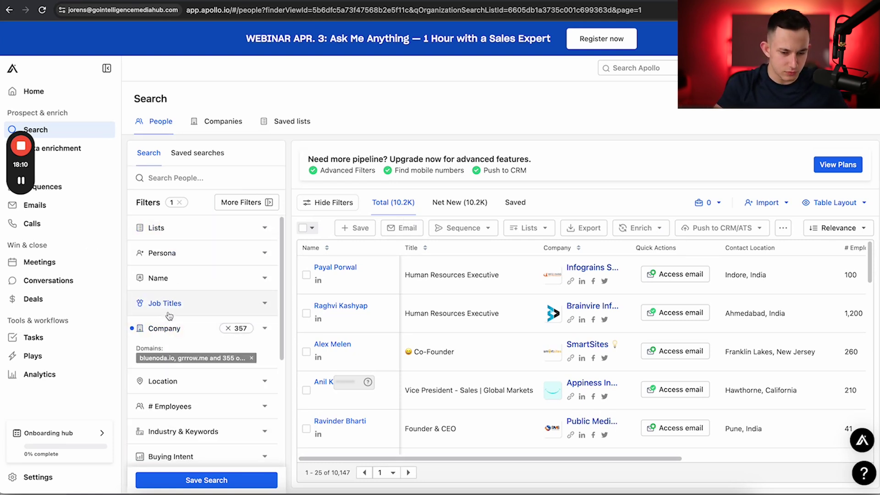
{"action": "left_click", "coordinate": [176, 350]}
{"action": "type", "text": "ceo"}
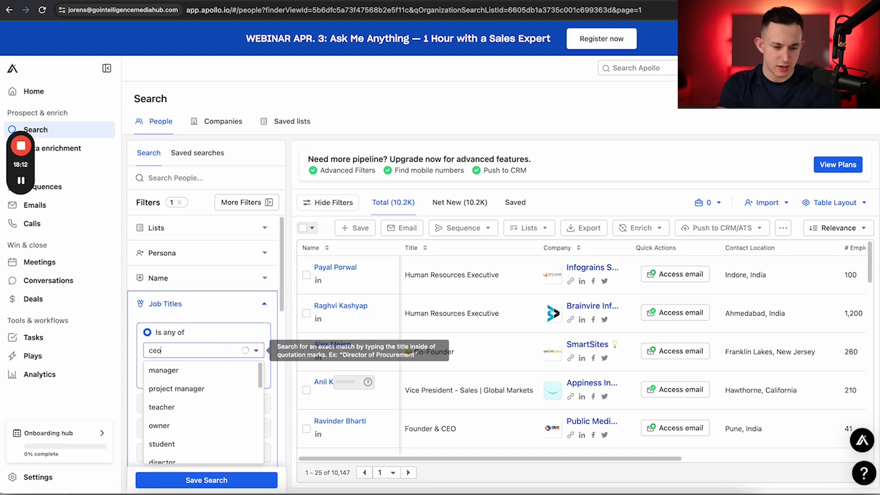
{"action": "key", "text": "Return"}
{"action": "type", "text": "cmo"}
{"action": "key", "text": "Return"}
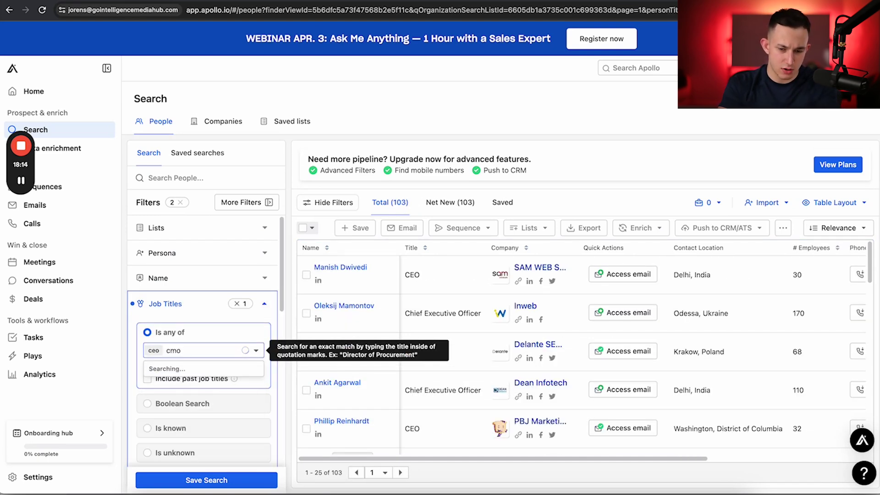
{"action": "type", "text": "cfo"}
{"action": "key", "text": "Return"}
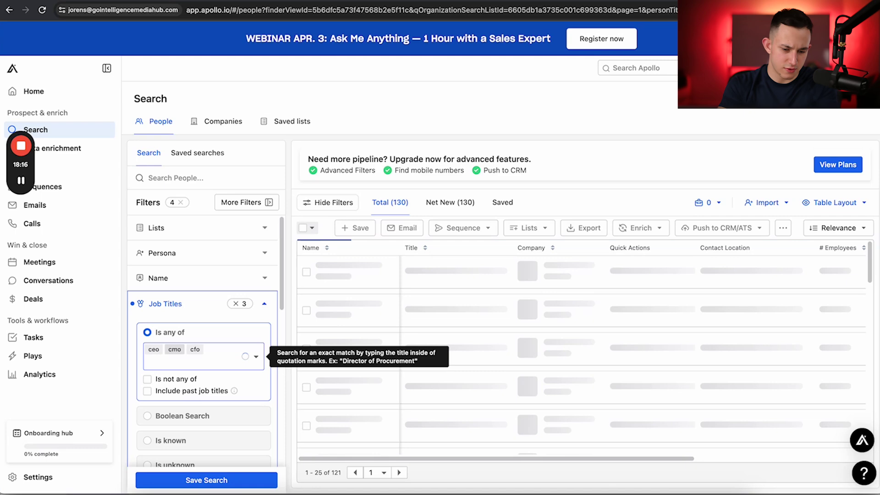
{"action": "type", "text": "cboo"}
{"action": "key", "text": "Return"}
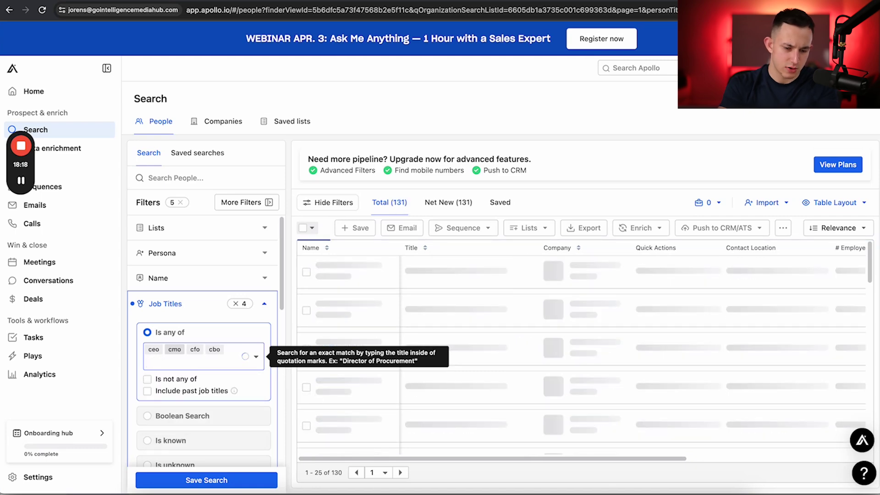
{"action": "type", "text": "coo"}
{"action": "key", "text": "Return"}
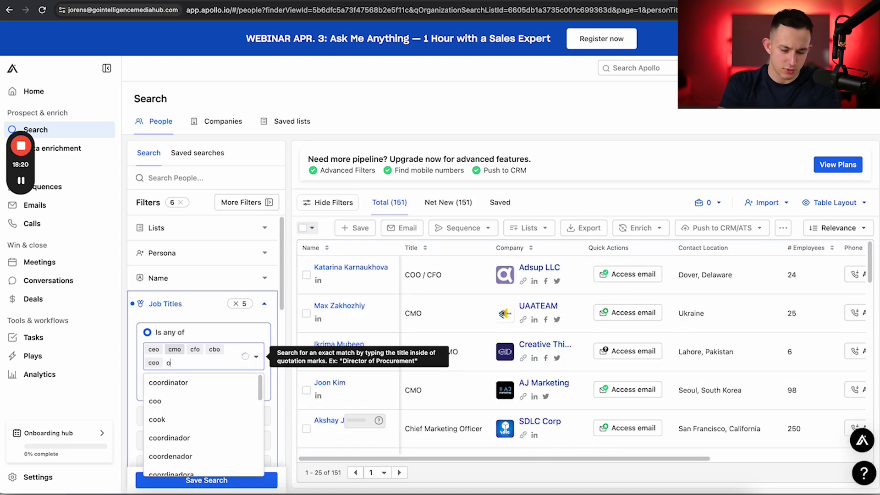
{"action": "type", "text": "owner"}
{"action": "key", "text": "Return"}
{"action": "type", "text": "operator"}
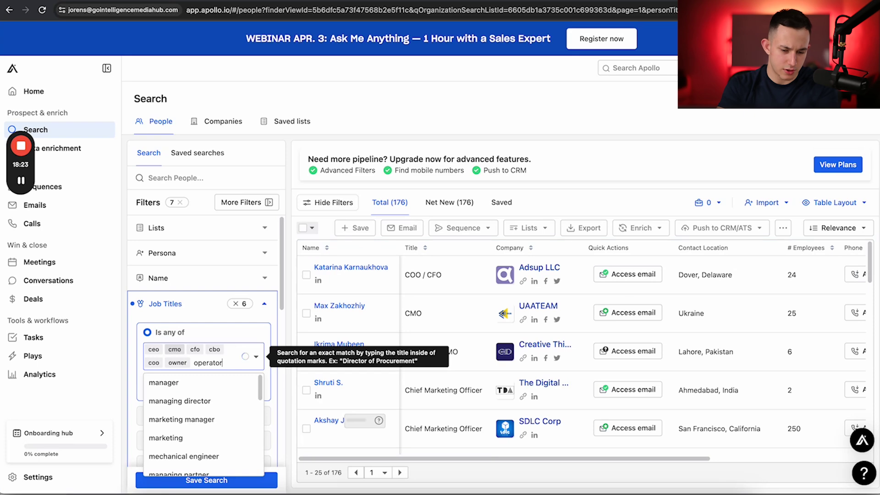
{"action": "key", "text": "Return"}
- Add founder, president, executive, chair, board, partner, marketing and sales titles, cutting results to 2,747
{"action": "type", "text": "founder"}
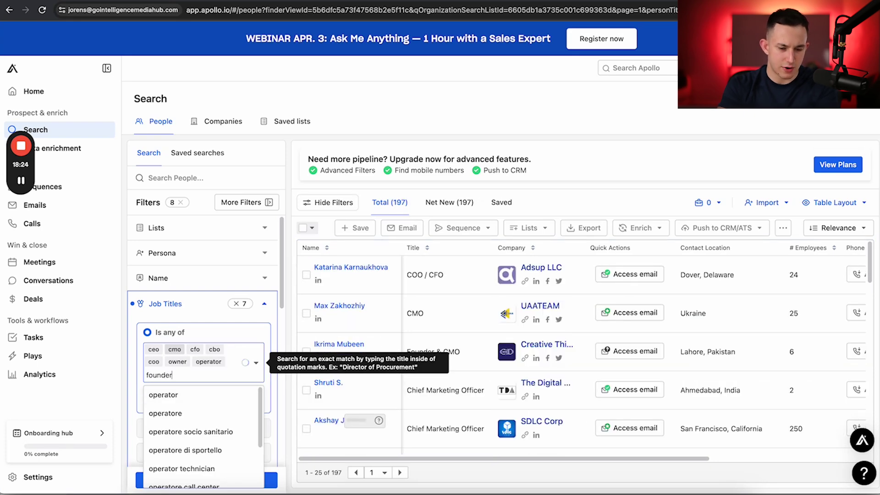
{"action": "key", "text": "Return"}
{"action": "type", "text": "president"}
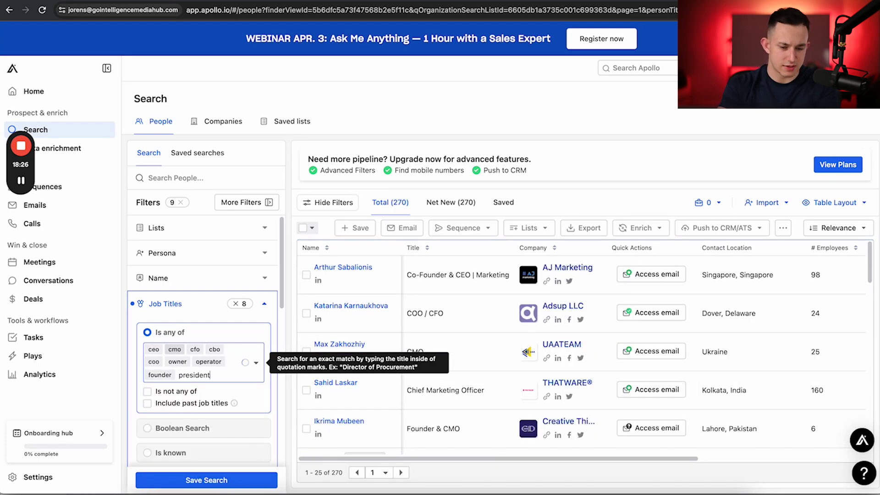
{"action": "key", "text": "Return"}
{"action": "type", "text": "executive"}
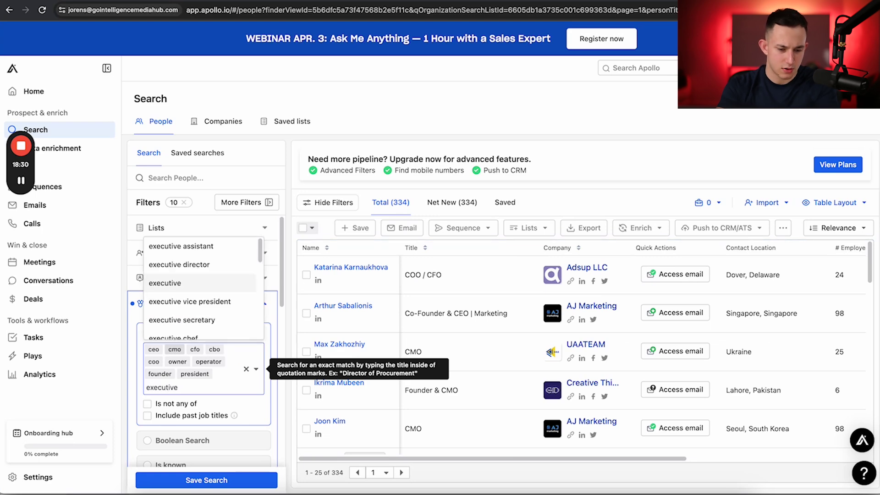
{"action": "key", "text": "Return"}
{"action": "type", "text": "ch"}
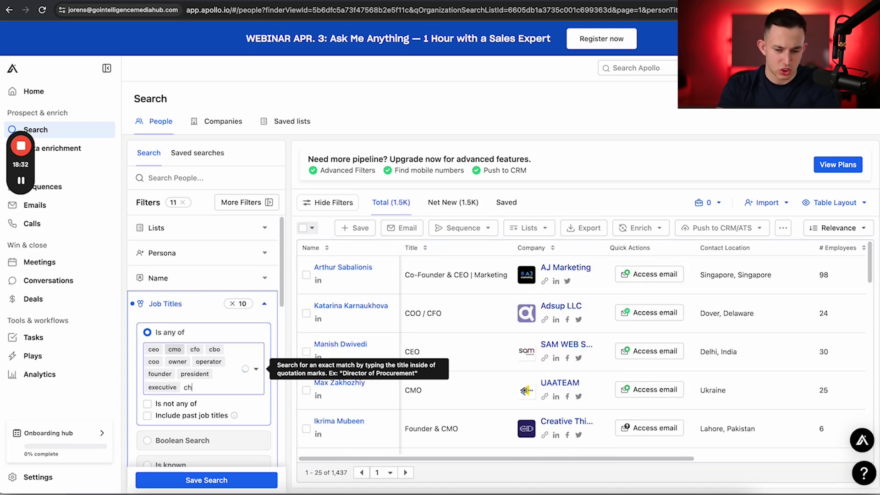
{"action": "type", "text": "air"}
{"action": "key", "text": "Return"}
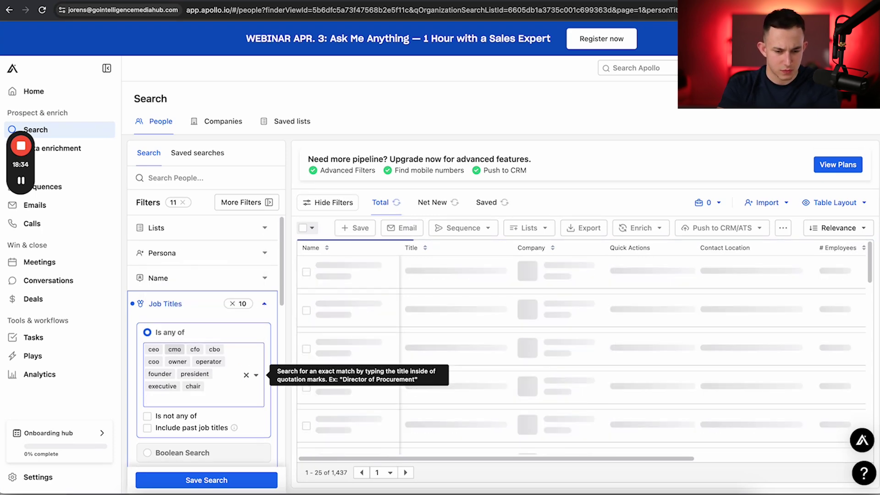
{"action": "type", "text": "board"}
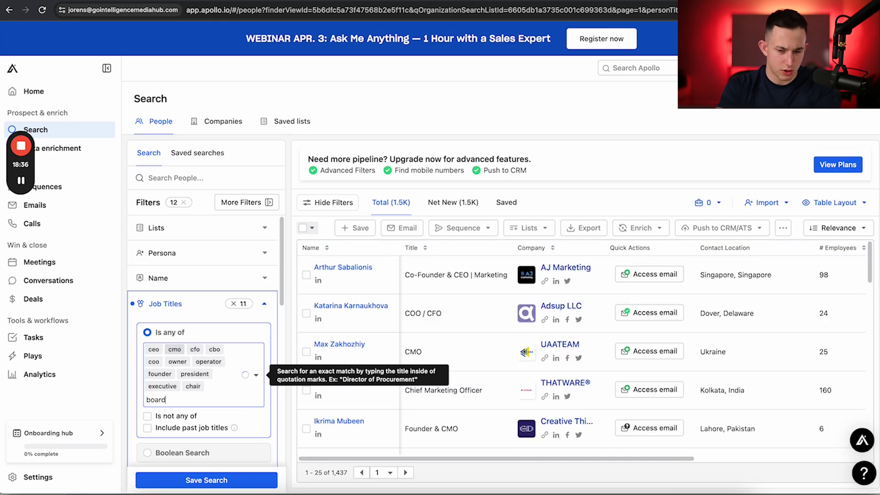
{"action": "key", "text": "Return"}
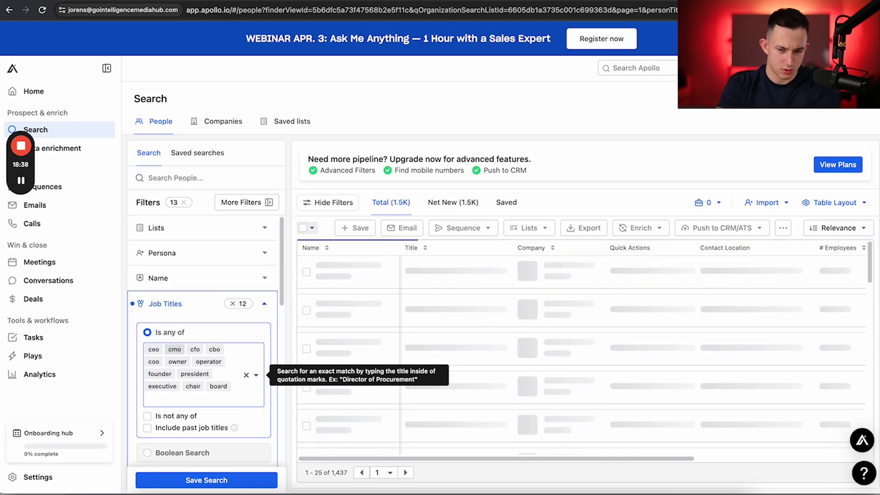
{"action": "type", "text": "partner"}
{"action": "key", "text": "Return"}
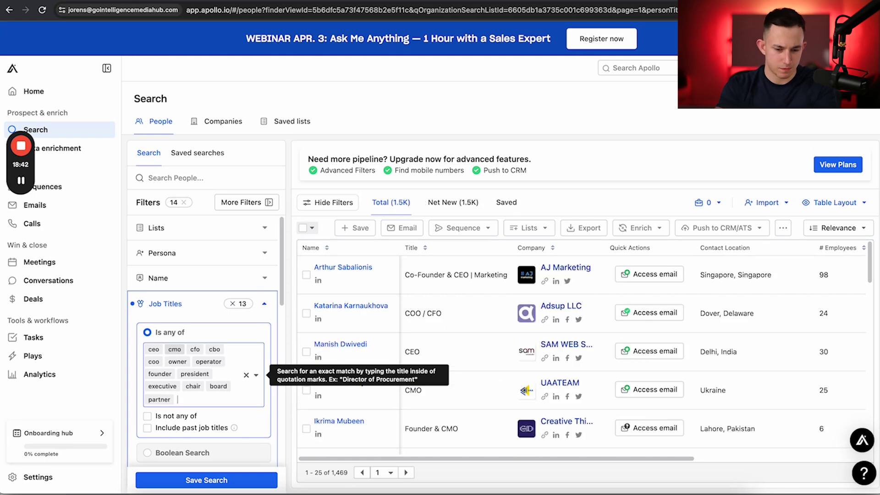
{"action": "type", "text": "marketing"}
{"action": "key", "text": "Return"}
{"action": "type", "text": "sales"}
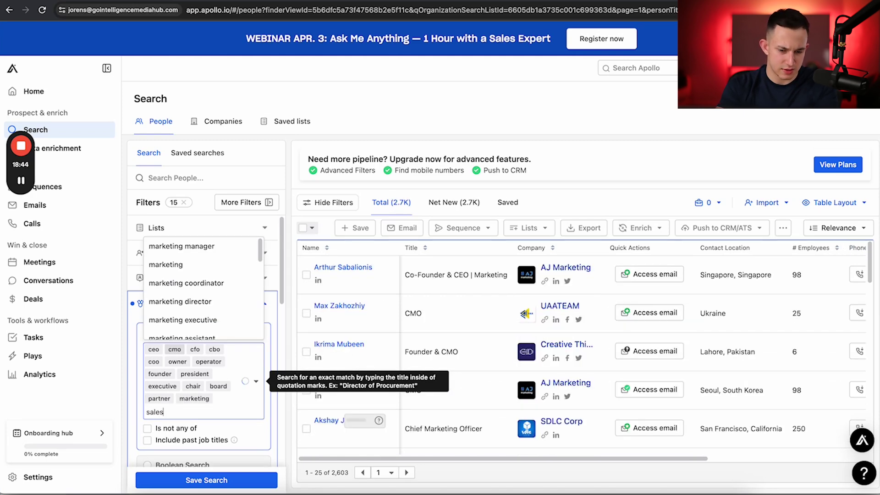
{"action": "key", "text": "Return"}
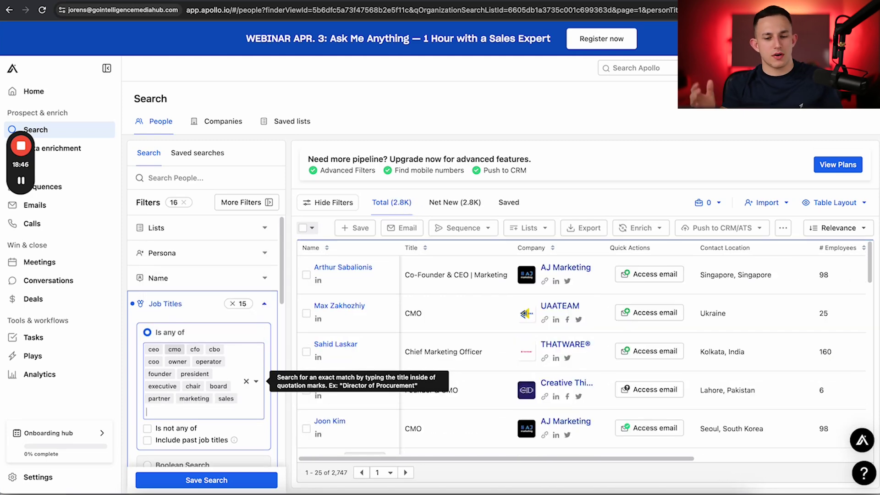
{"action": "left_click", "coordinate": [265, 304]}
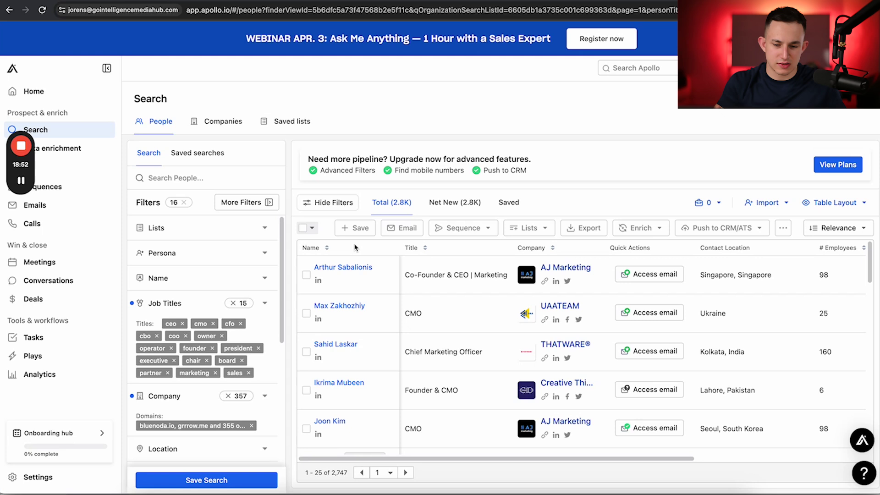
- Scroll the filtered results, then load whop.com/lead-academy in a new Chrome tab
{"action": "scroll", "coordinate": [413, 261], "scroll_direction": "down", "scroll_amount": 10}
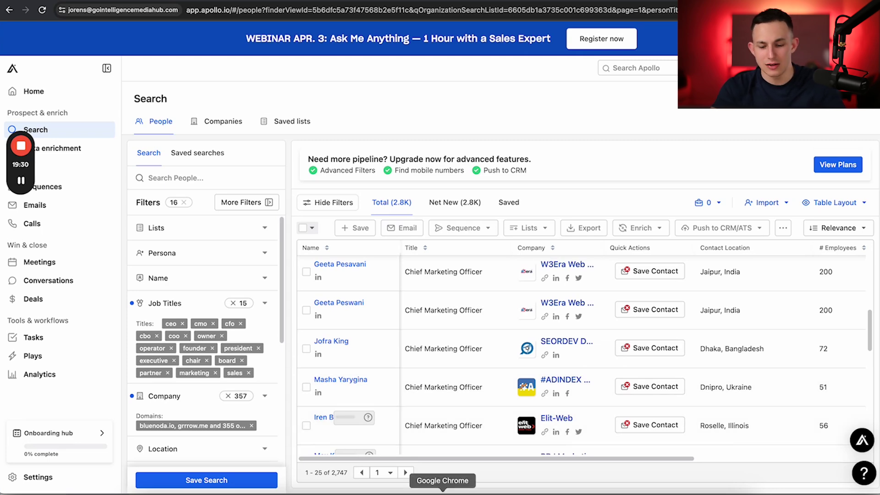
{"action": "left_click", "coordinate": [442, 490]}
{"action": "key", "text": "super+t"}
{"action": "type", "text": "whop"}
{"action": "key", "text": "Return"}
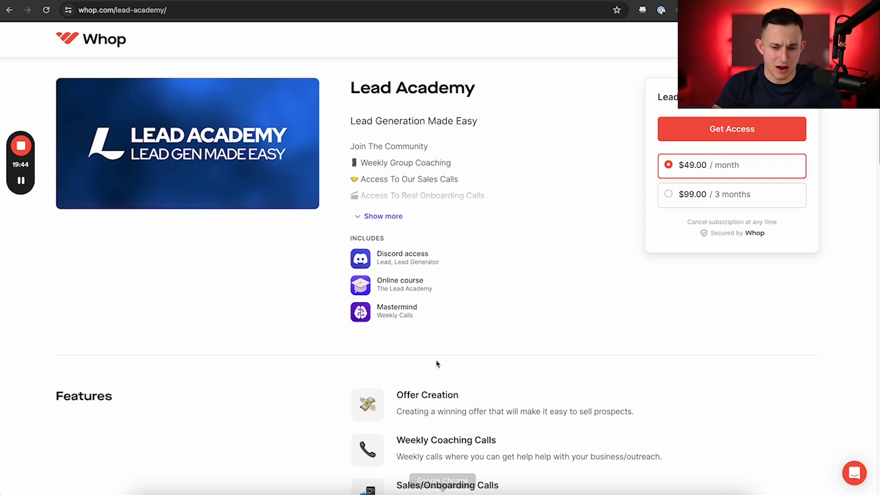
- Expand the Lead Academy description via Show more and highlight lines of its feature list
{"action": "left_click", "coordinate": [393, 216]}
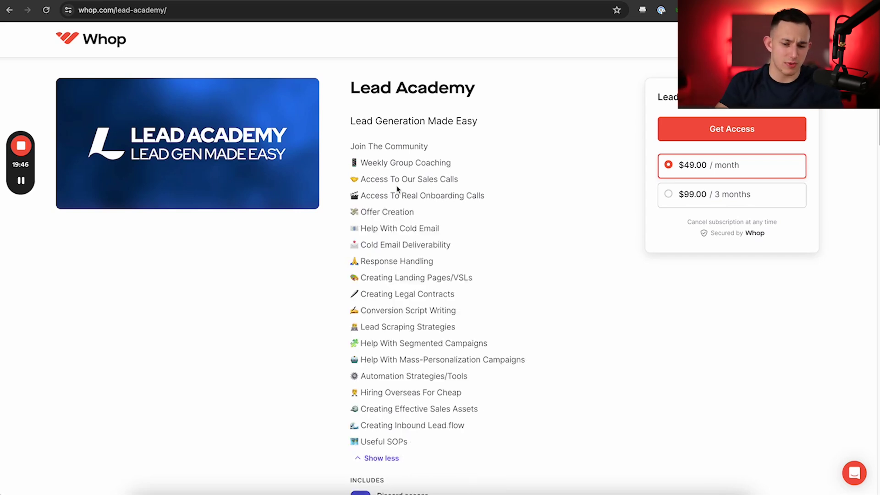
{"action": "triple_click", "coordinate": [410, 196]}
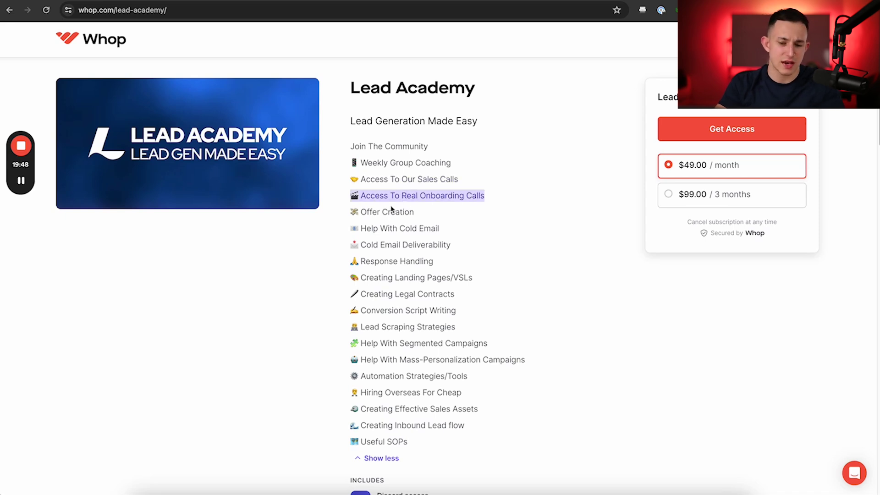
{"action": "left_click", "coordinate": [390, 216]}
{"action": "triple_click", "coordinate": [390, 228]}
{"action": "double_click", "coordinate": [389, 244]}
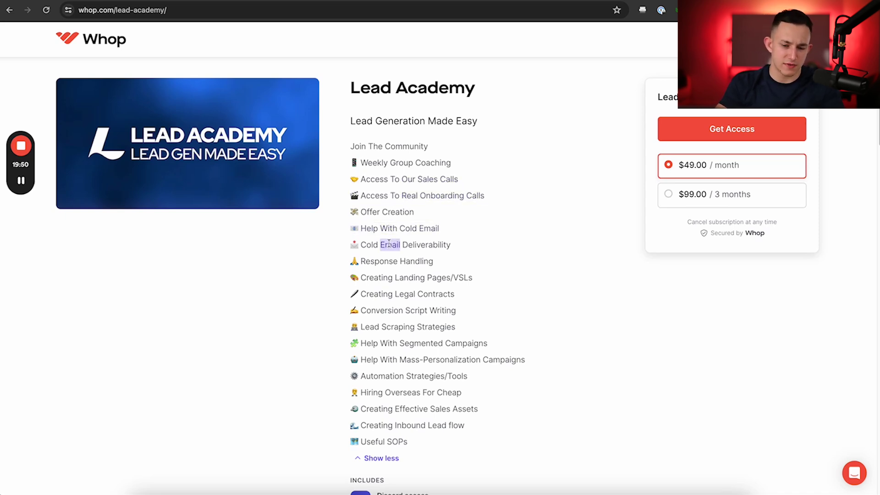
{"action": "left_click", "coordinate": [389, 255]}
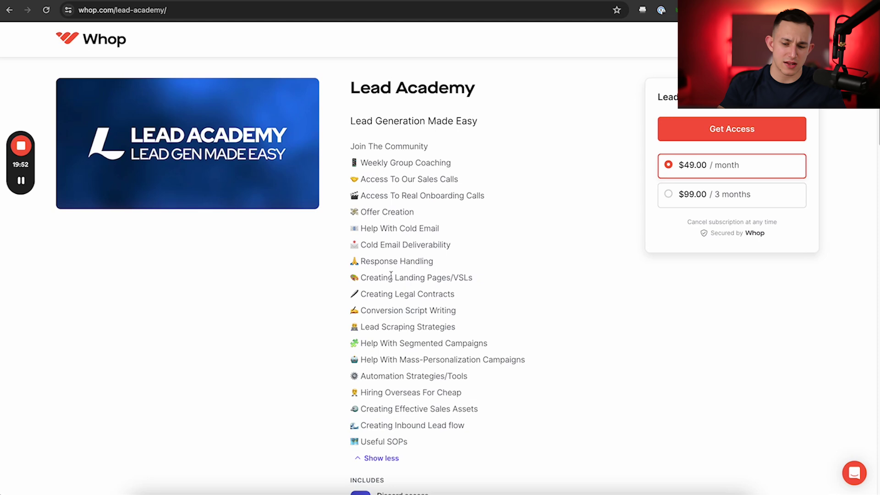